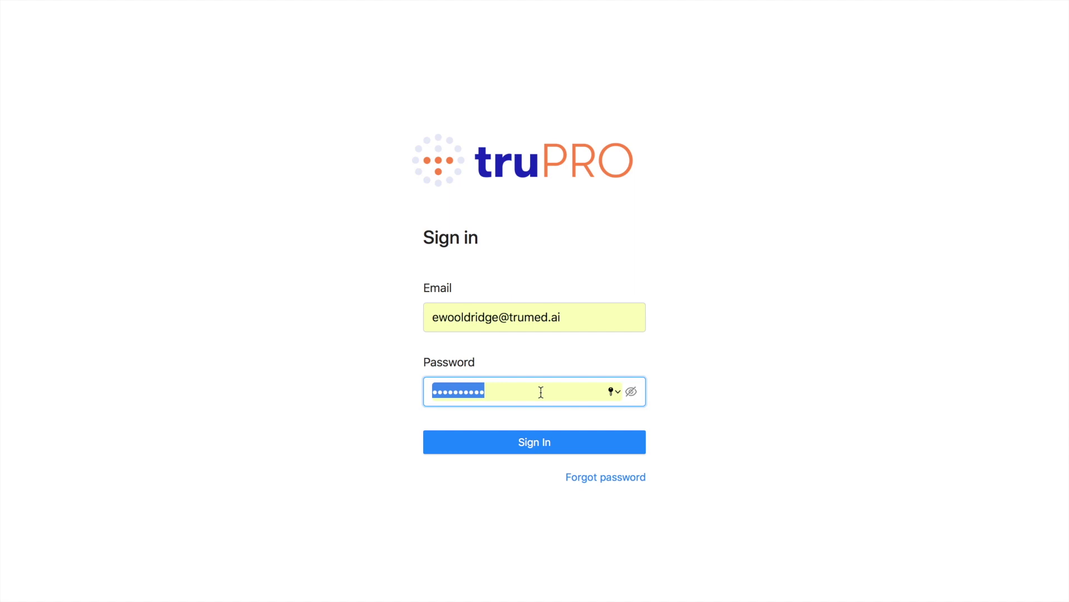
Sign in with the prefilled account credentials and look over the list of clinic admins.
left_click(524, 439)
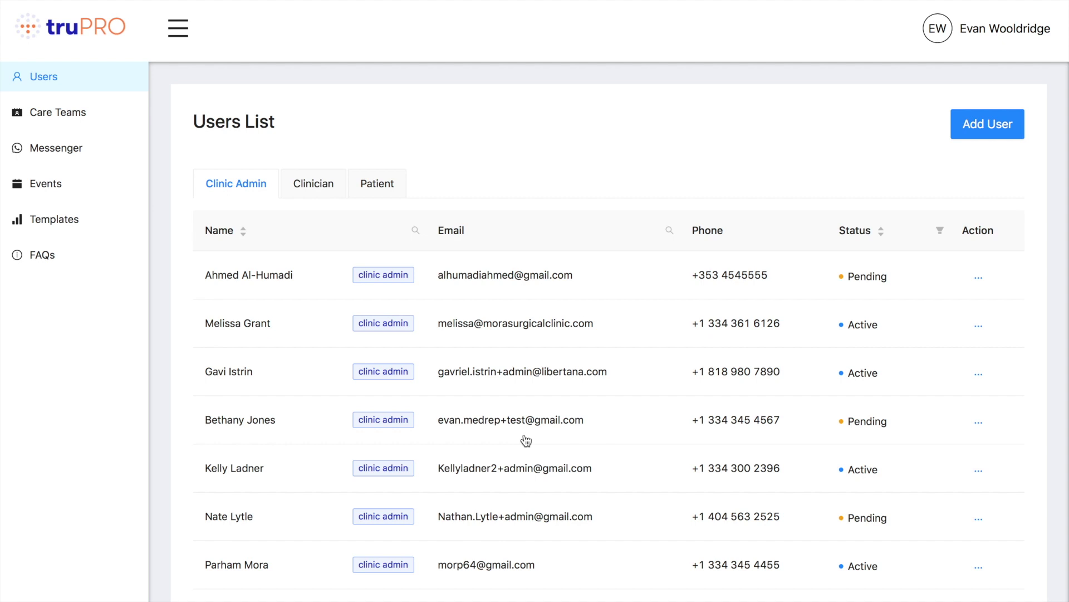
scroll(526, 440, "down", 1)
scroll(525, 439, "up", 1)
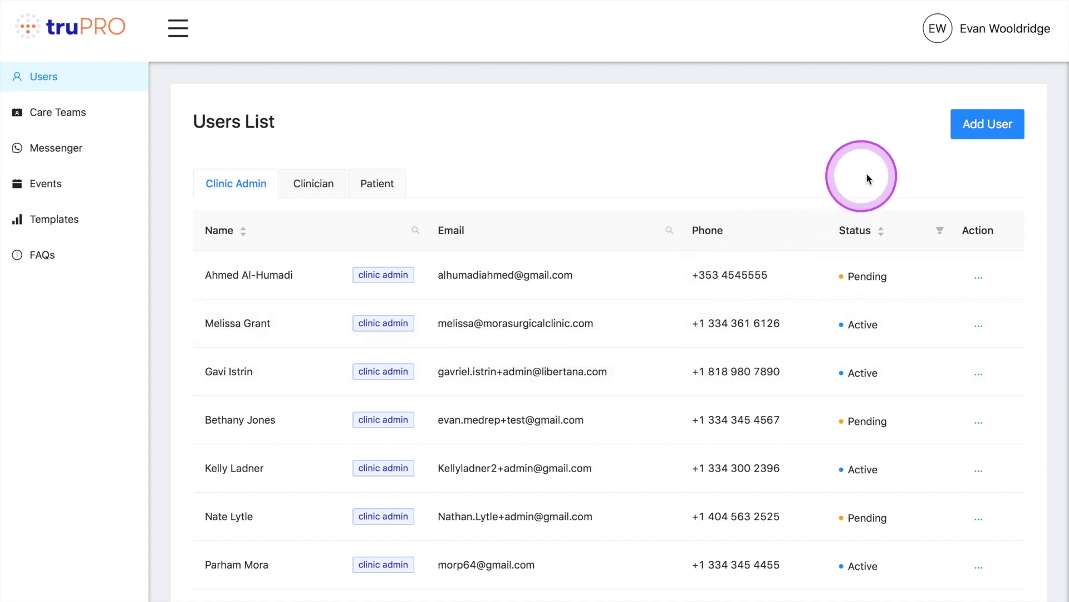
Create a Clinician user with sample name, email and phone details, Imperial (USA) units and the remark "notes".
left_click(972, 129)
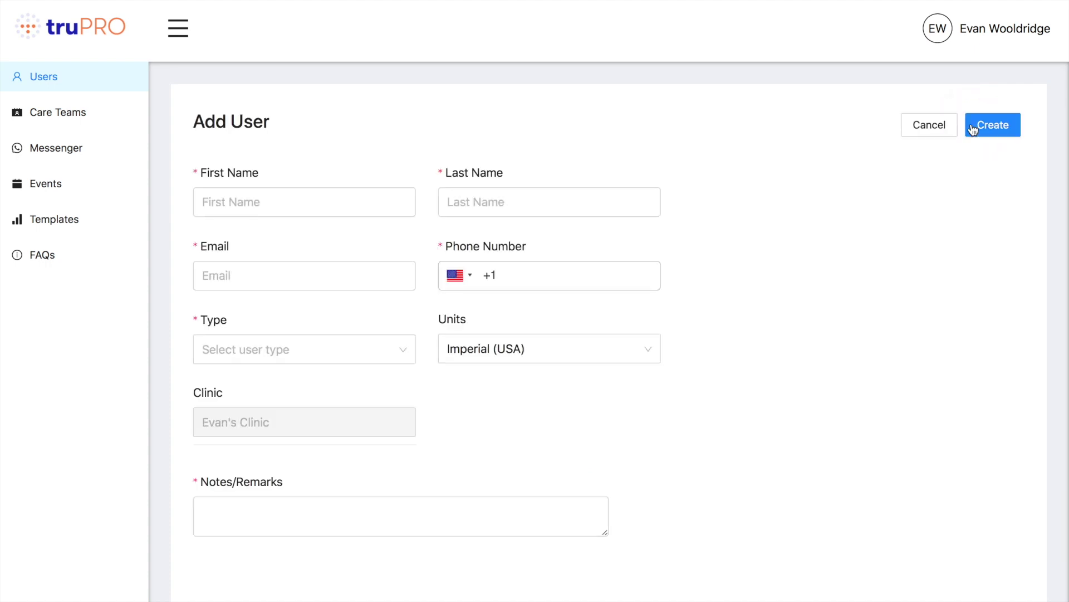
left_click(340, 202)
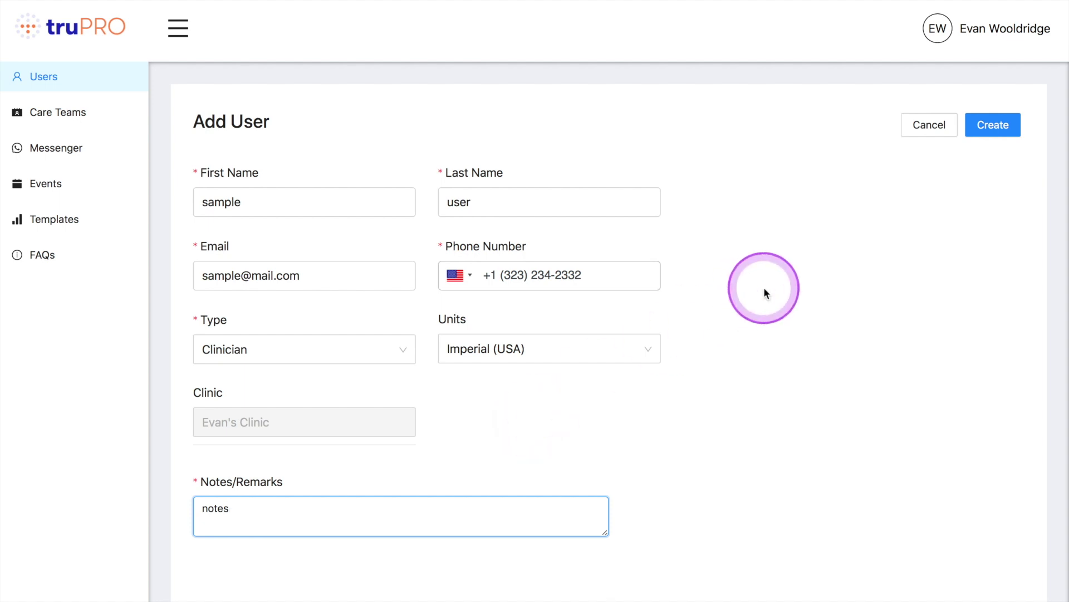
left_click(989, 125)
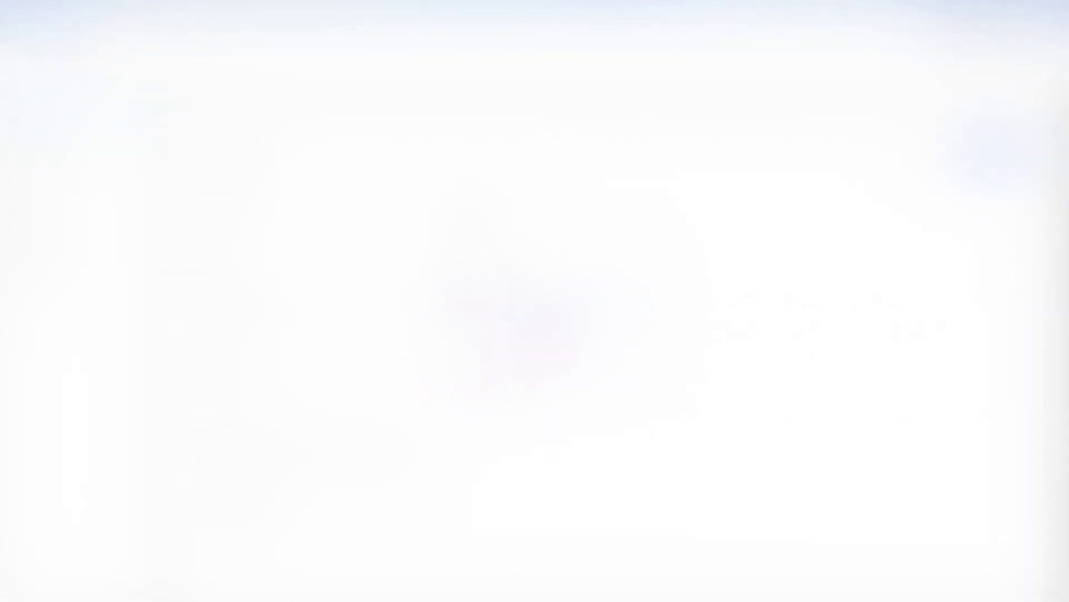
Set the new user's type to Patient and open the health data form.
left_click(280, 380)
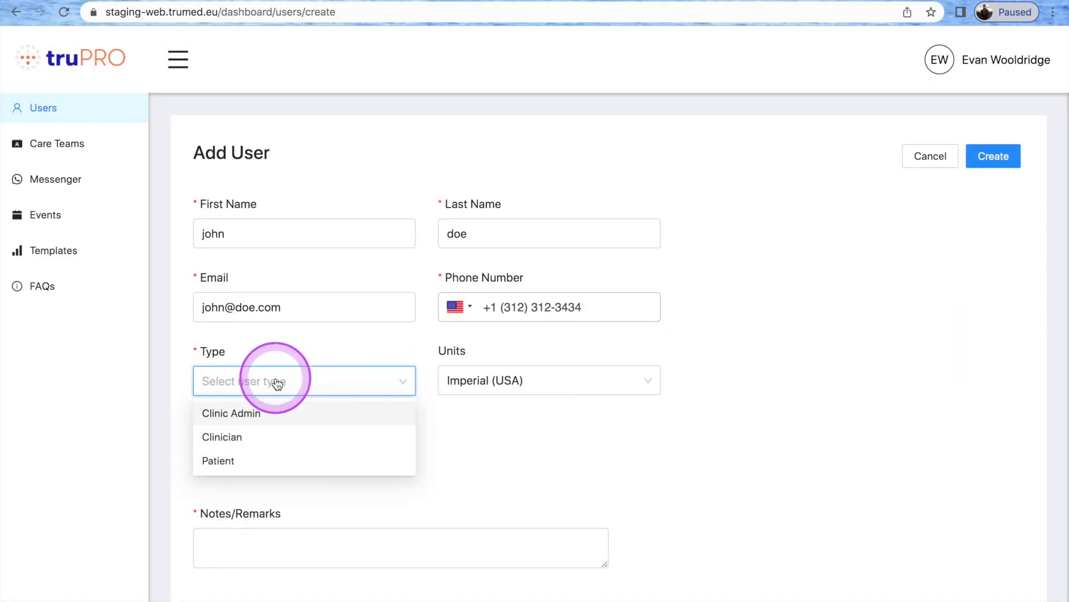
left_click(238, 460)
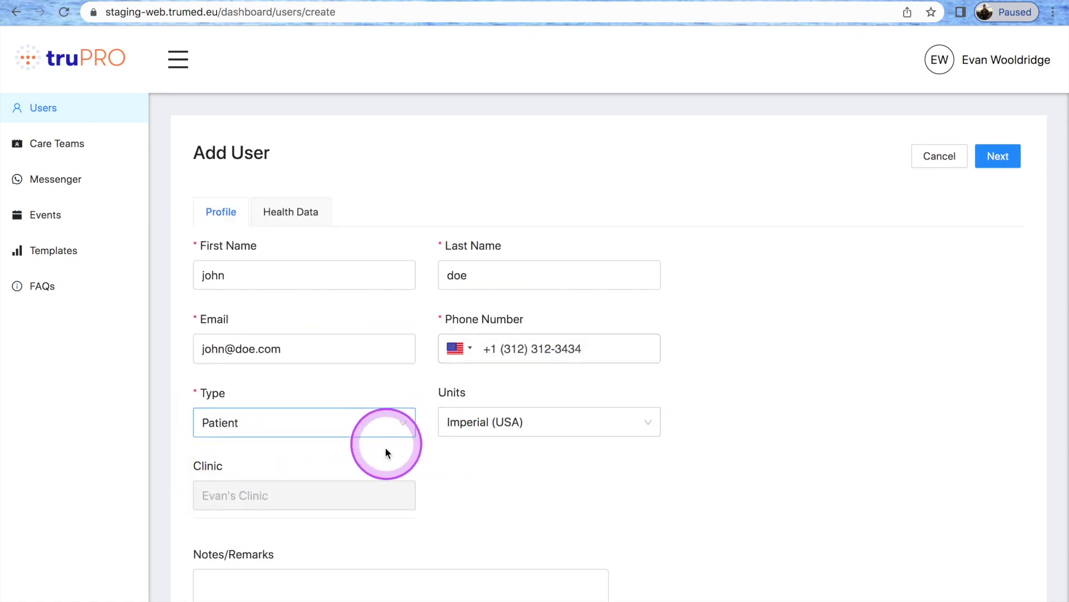
scroll(382, 453, "down", 1)
left_click(306, 198)
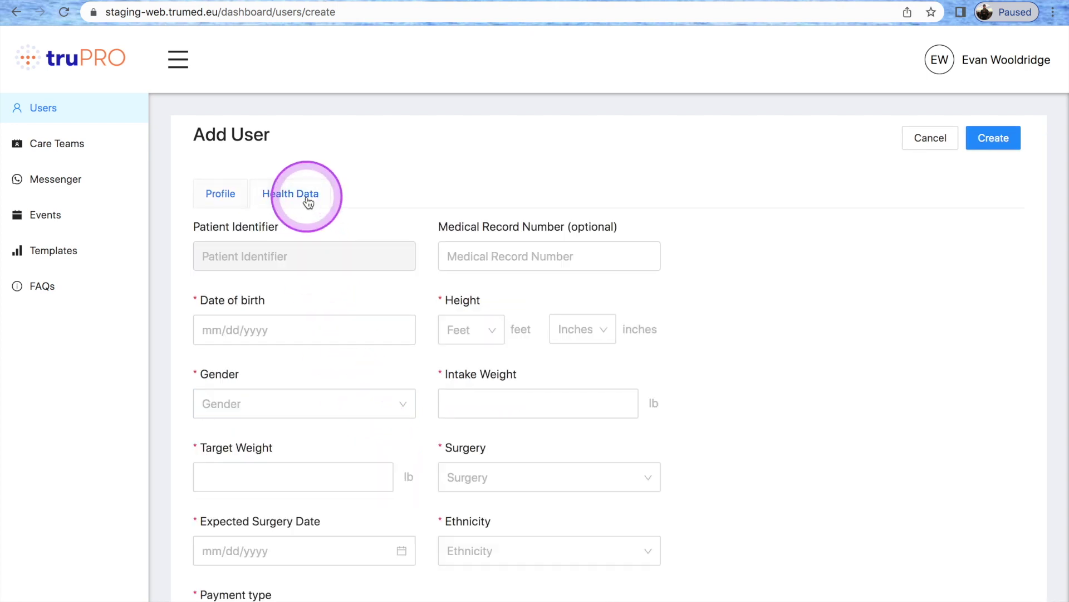
Examine the payment type options among the new patient's health data fields.
scroll(335, 362, "down", 2)
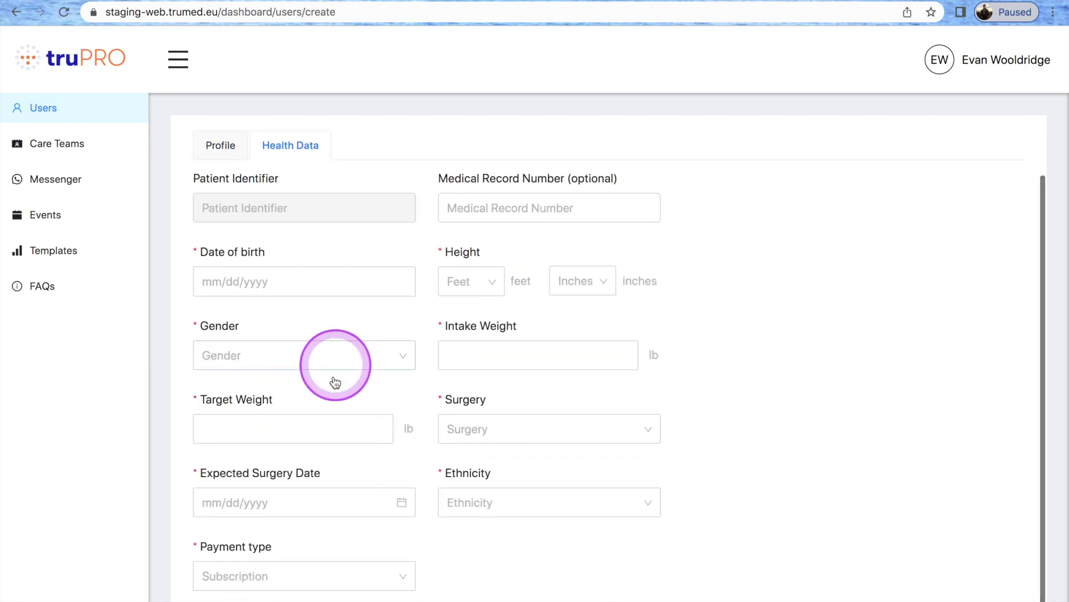
left_click(272, 569)
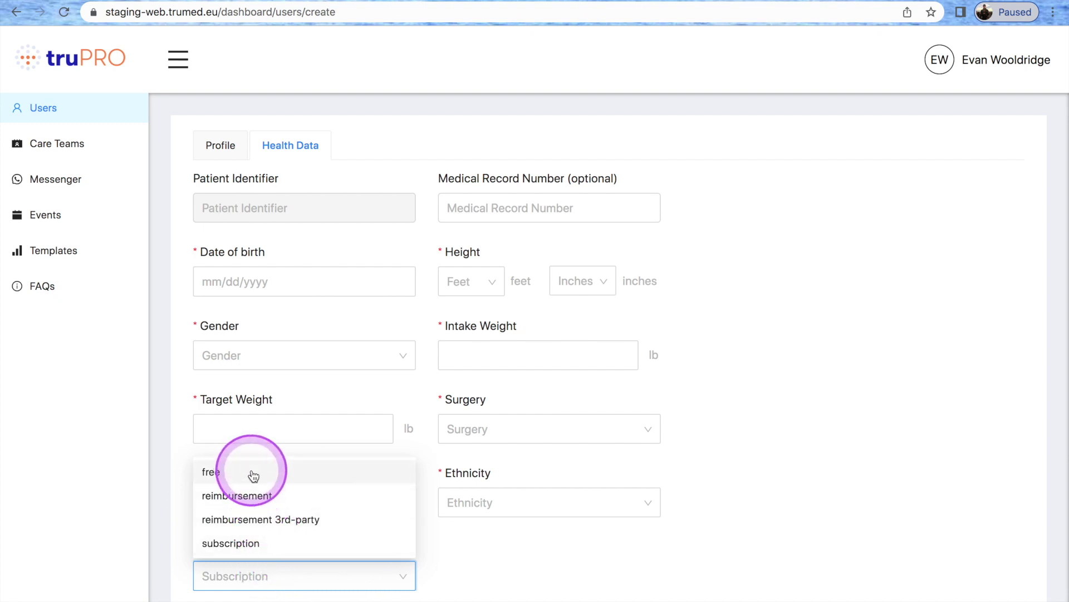
left_click(445, 557)
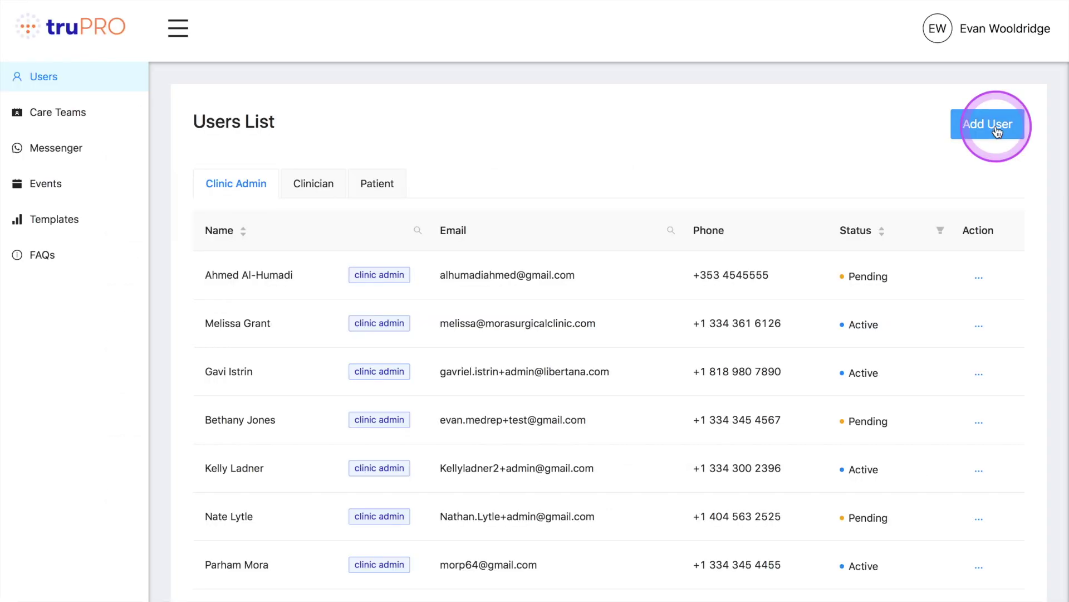
Open the profile of the fifth clinic admin in the users list and save it.
left_click(989, 132)
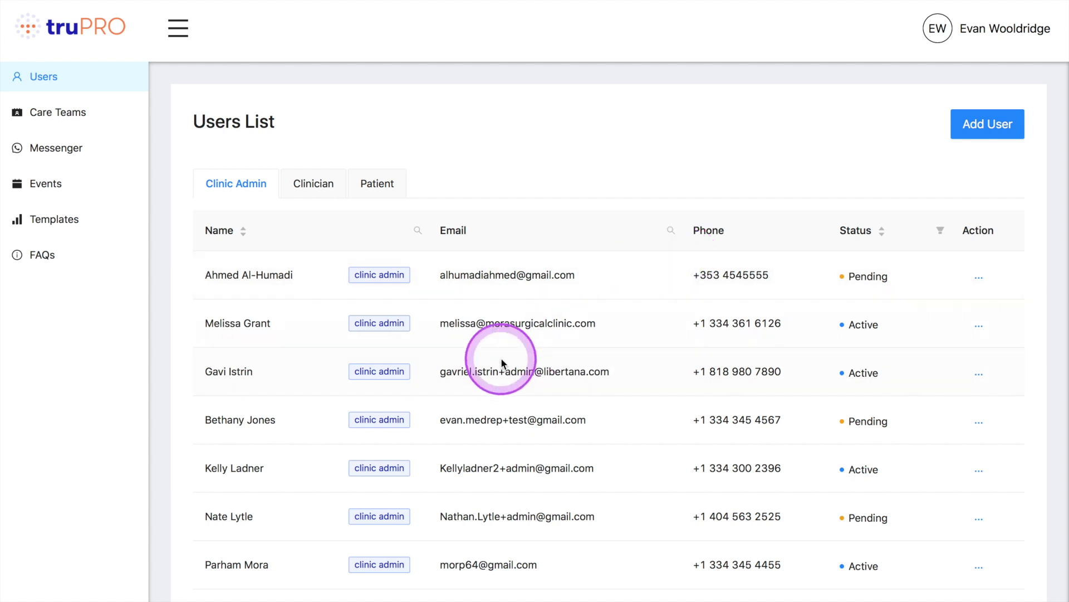
left_click(306, 475)
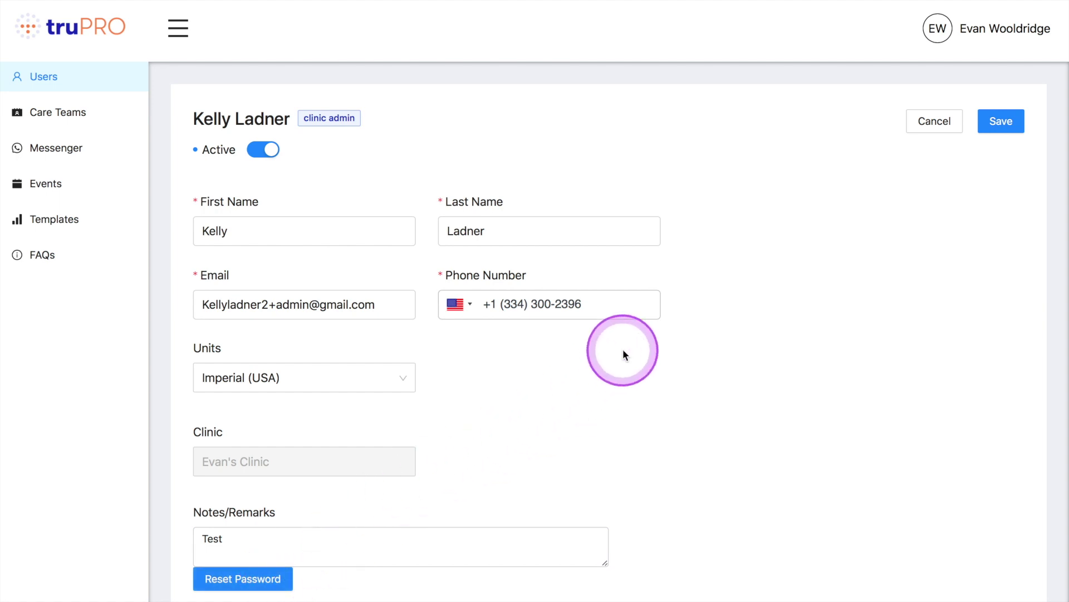
left_click(1001, 126)
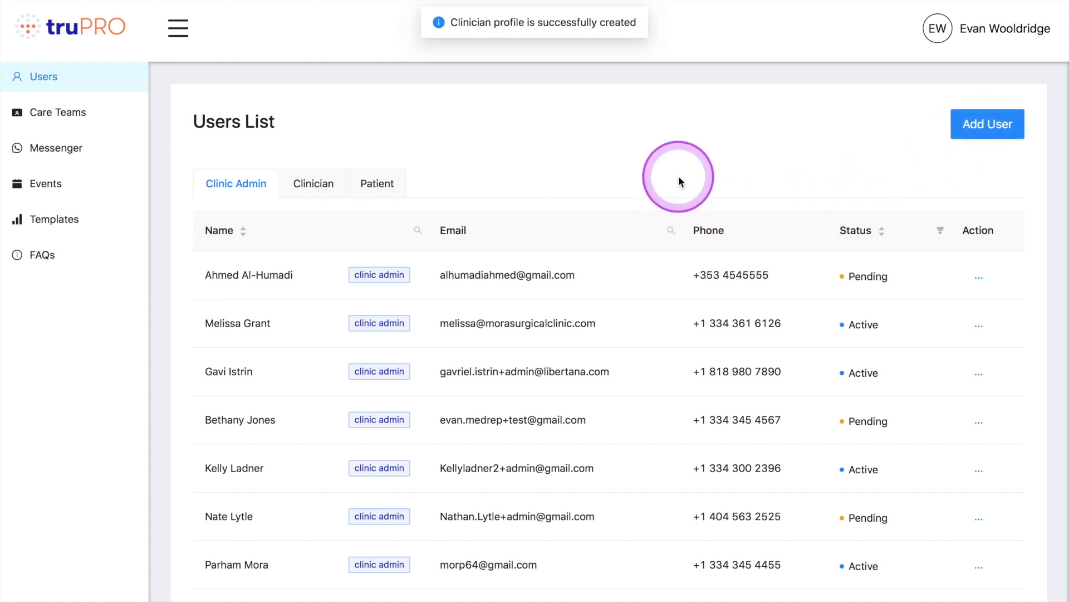
Open the first patient's profile from the patient list and view the patient dashboard.
left_click(381, 188)
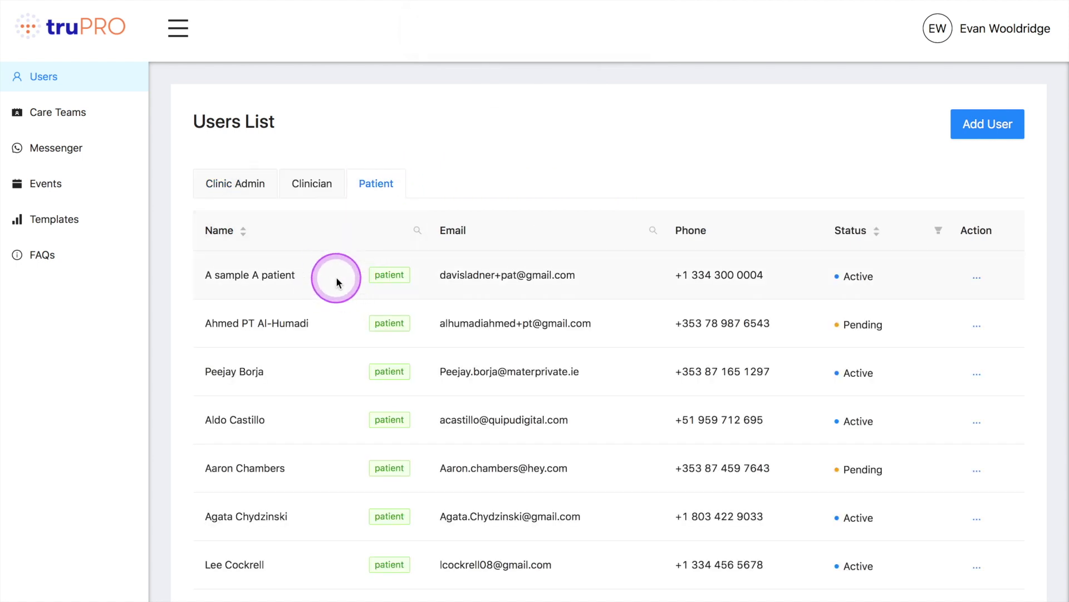
left_click(337, 278)
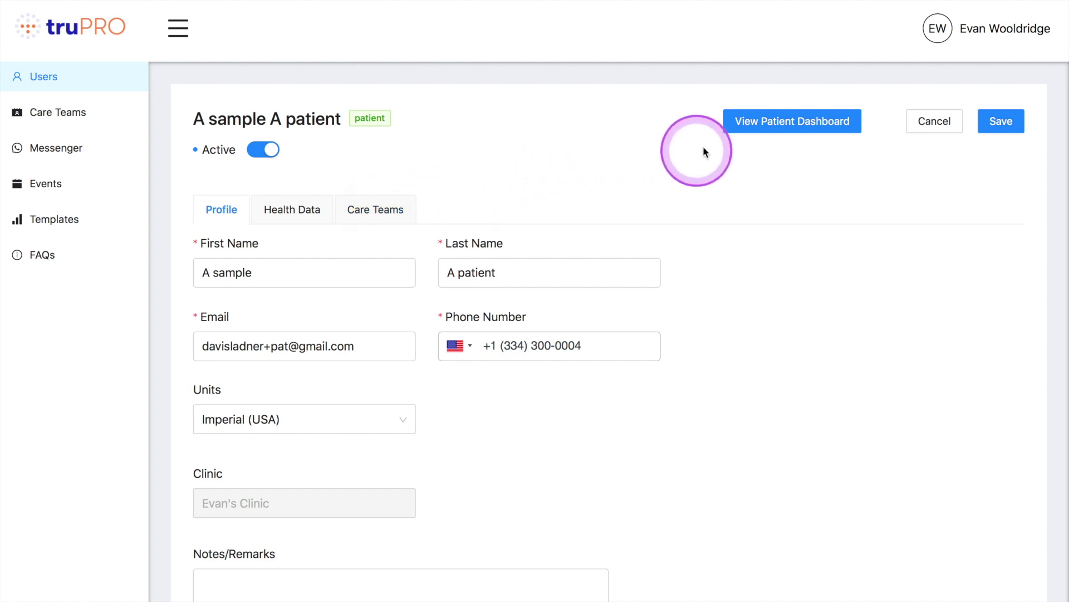
left_click(747, 129)
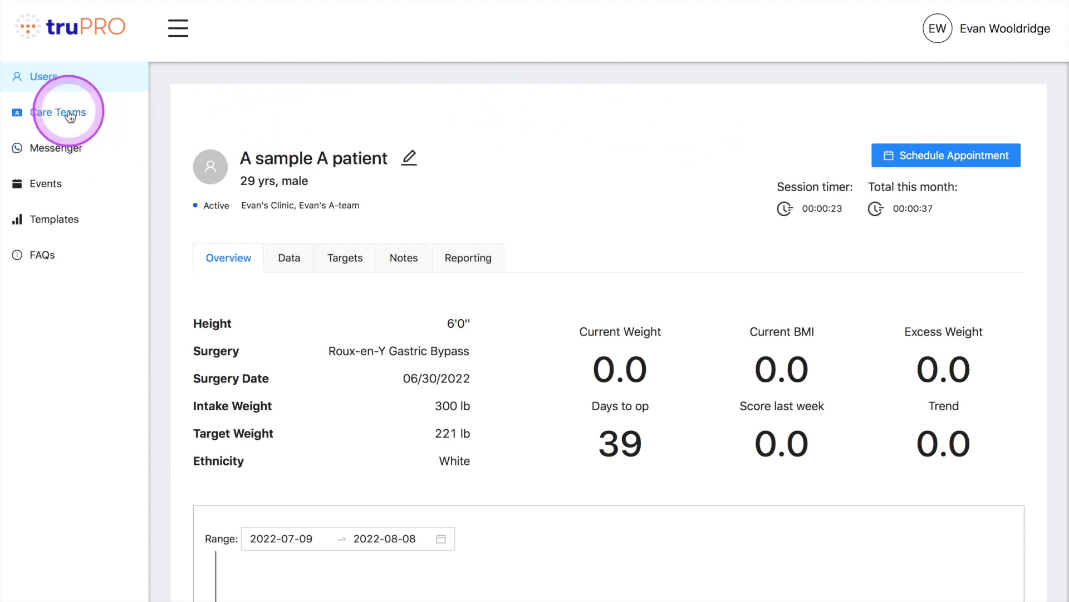
Open the general settings of the first care team in the care teams list.
left_click(70, 115)
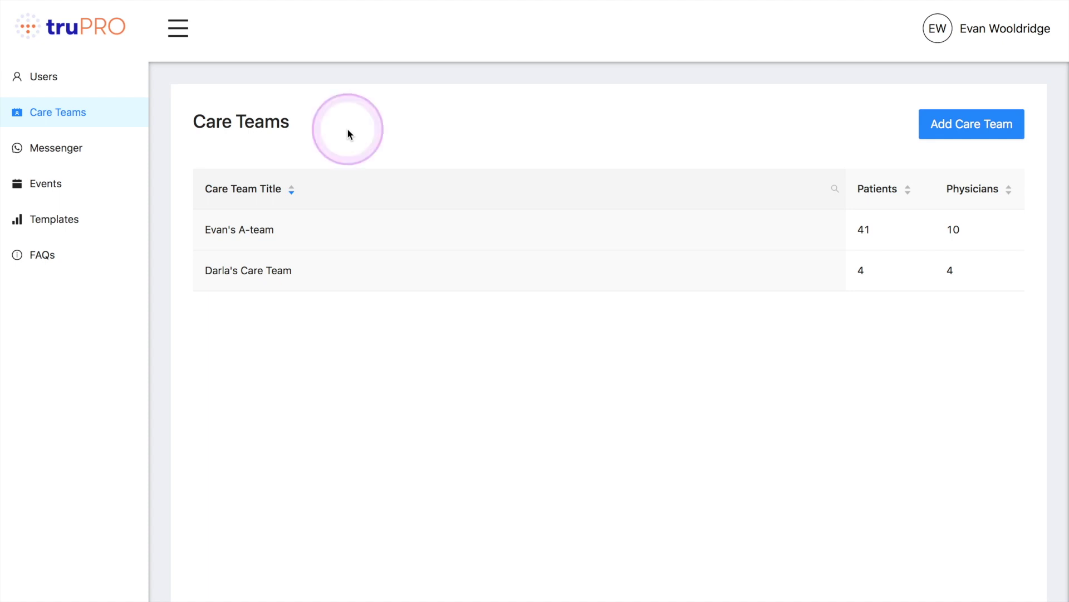
left_click(331, 231)
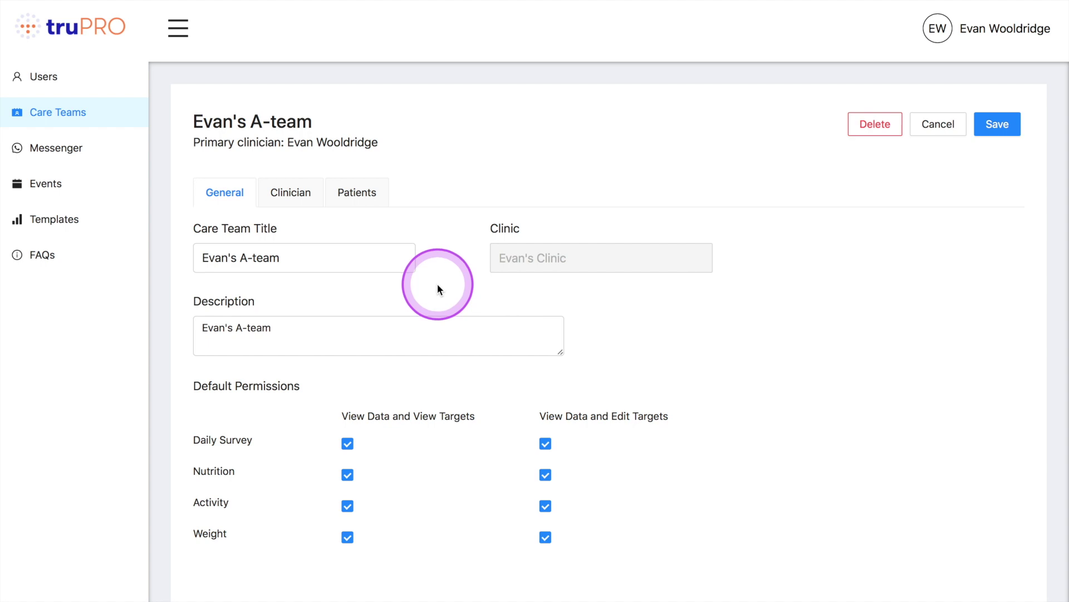
Clear and restore the care team's Daily Survey and Nutrition edit permissions and its Daily Survey view permission.
left_click(545, 445)
left_click(545, 475)
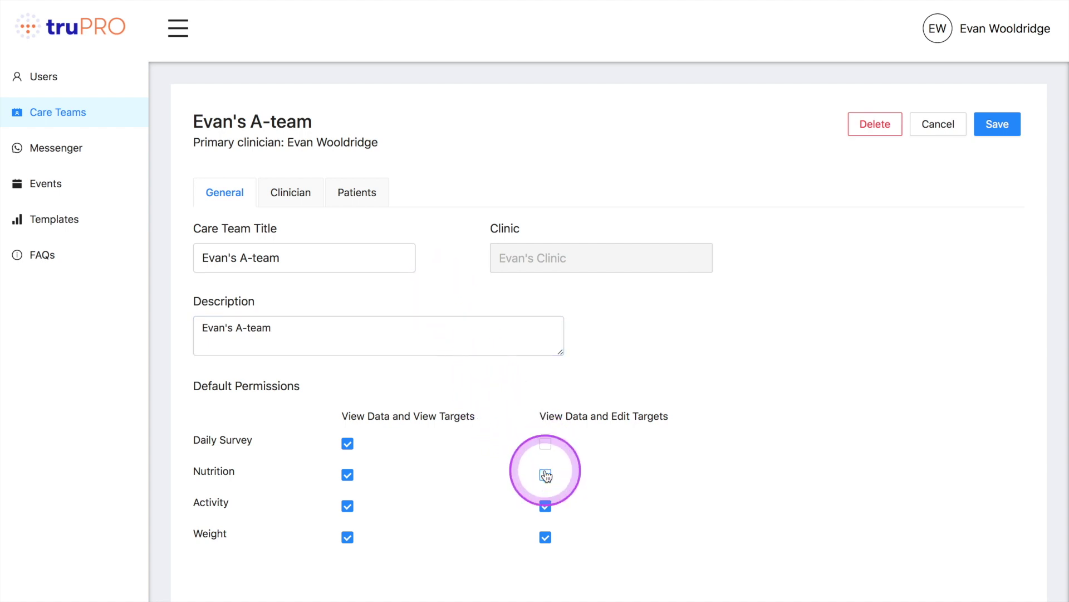
left_click(546, 474)
left_click(545, 450)
left_click(346, 445)
left_click(347, 446)
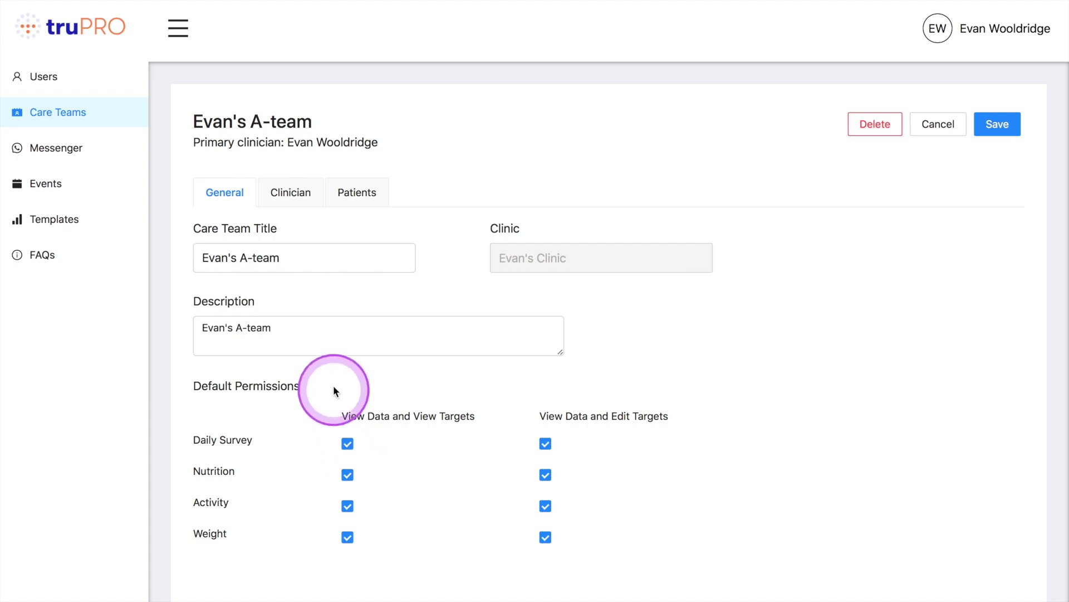
Search for clinicians matching "da" and add the active one to the care team with the default permissions.
left_click(292, 192)
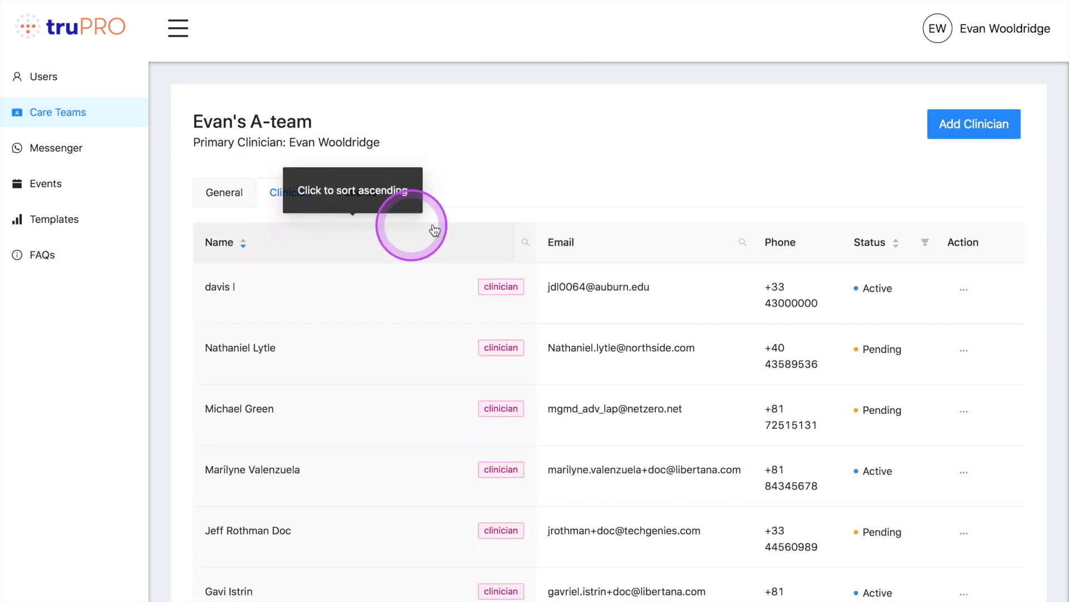
left_click(929, 138)
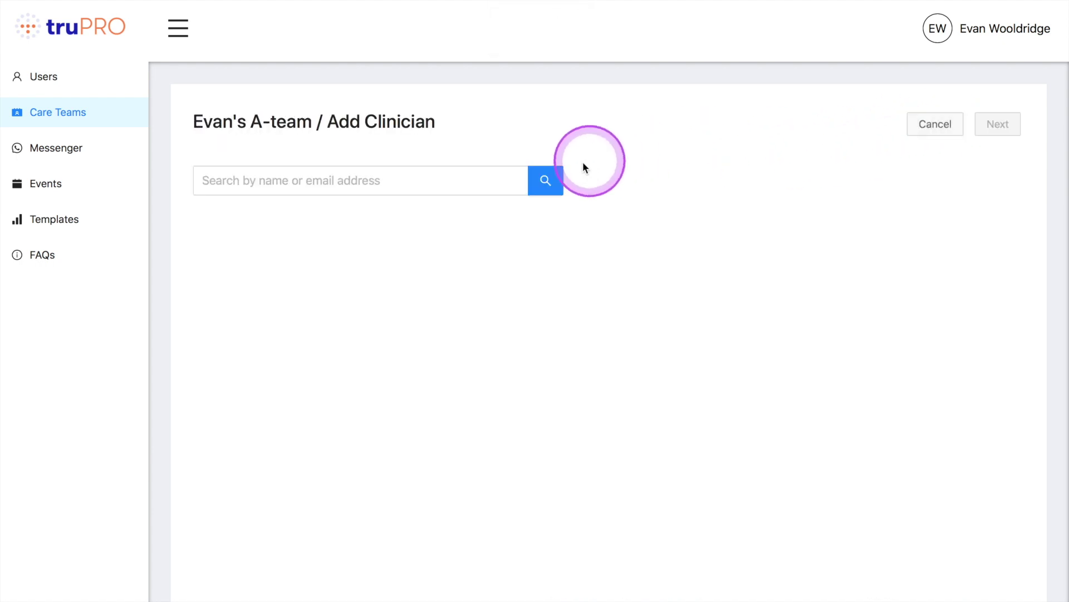
left_click(476, 175)
type("da")
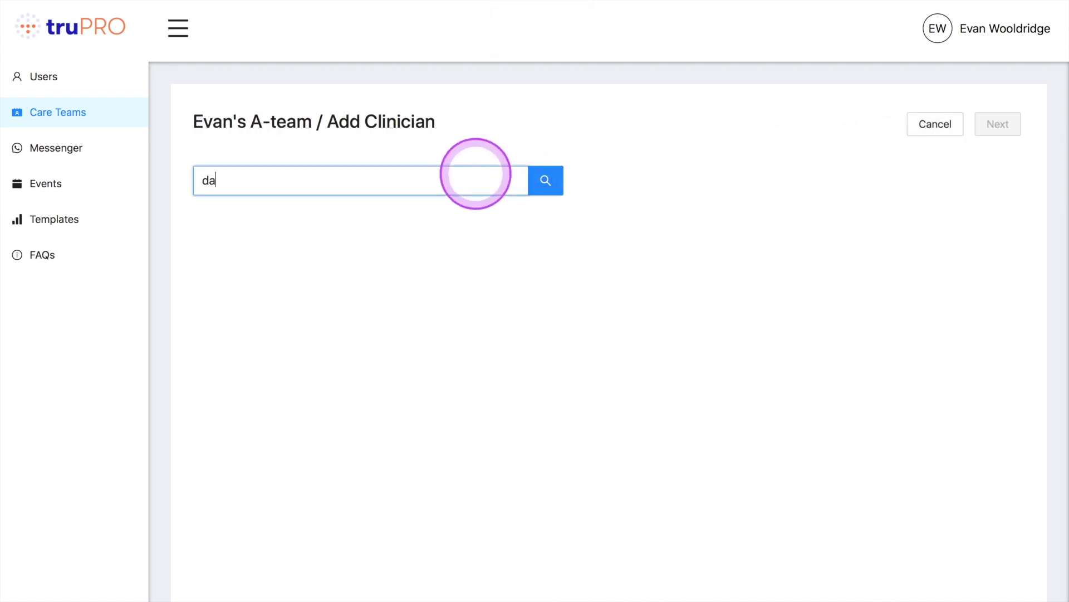
key("Return")
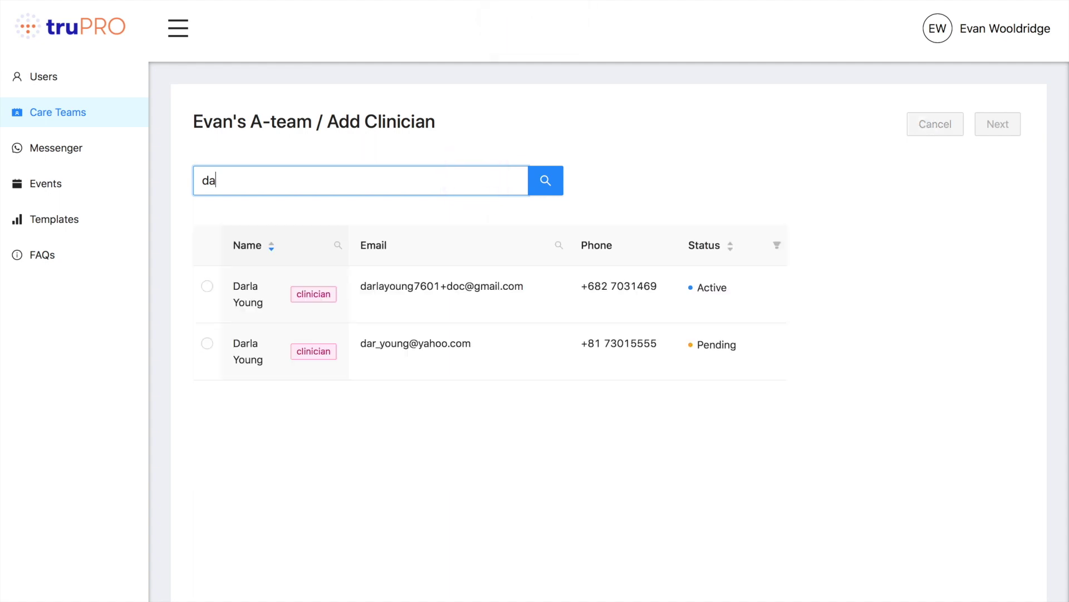
left_click(207, 286)
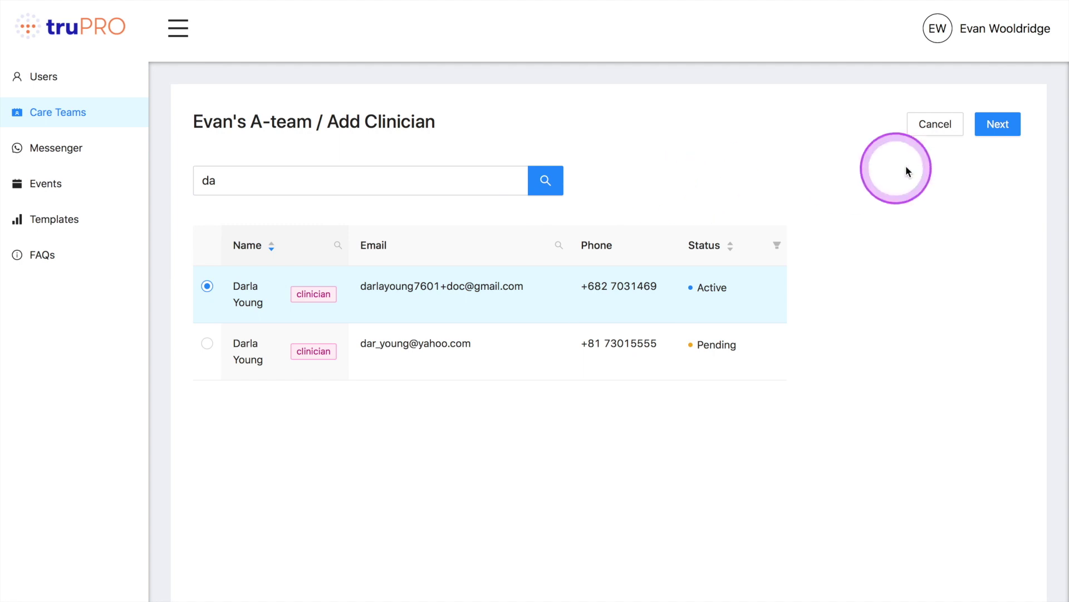
left_click(998, 125)
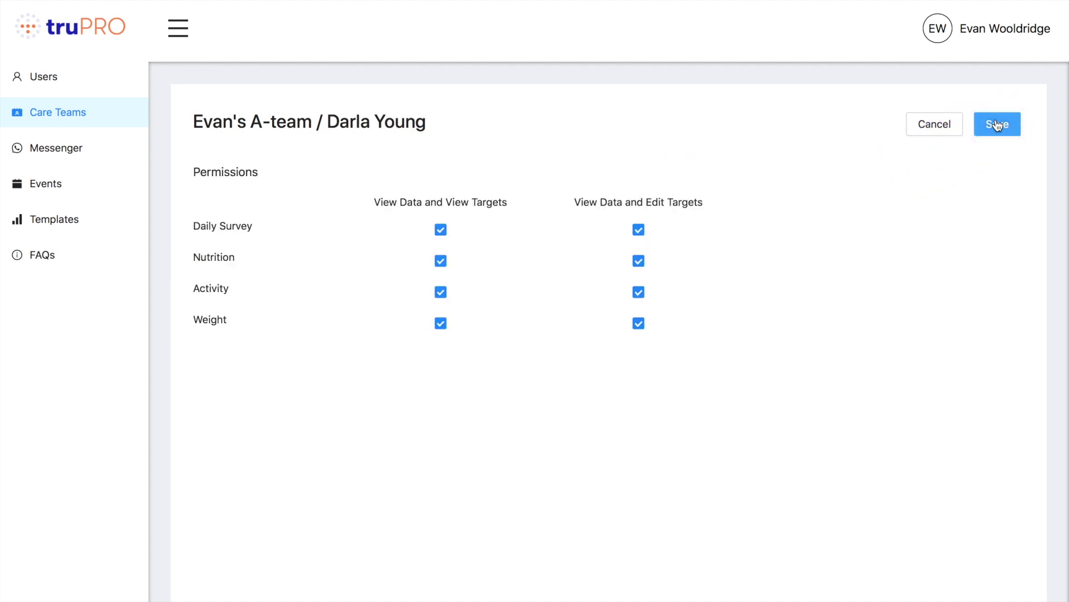
left_click(997, 125)
left_click(973, 129)
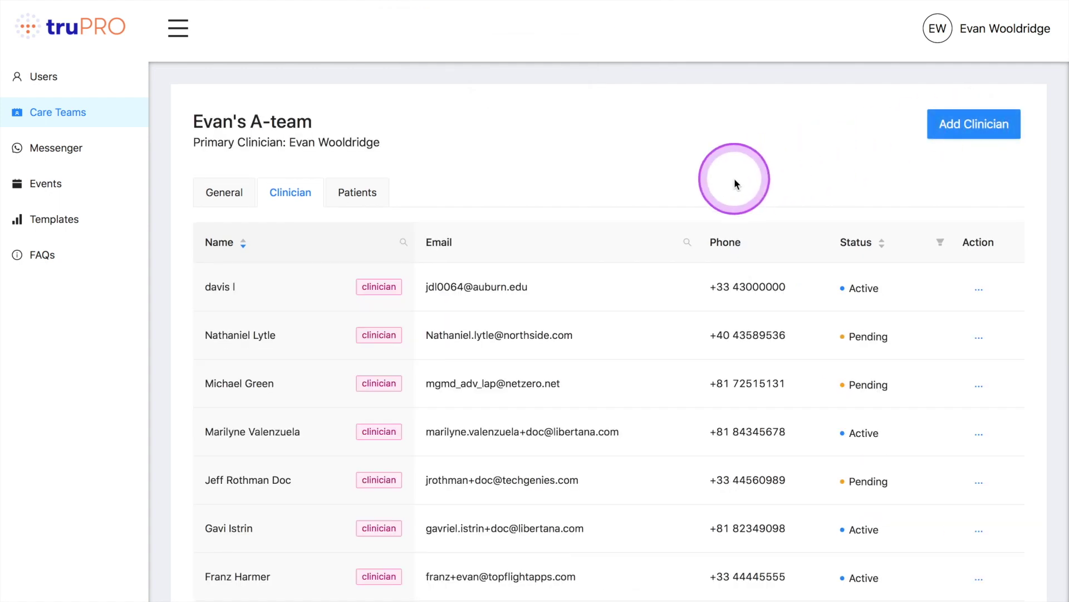
Clear and restore the first team clinician's Daily Survey and Nutrition view permissions, and save the permissions.
left_click(566, 292)
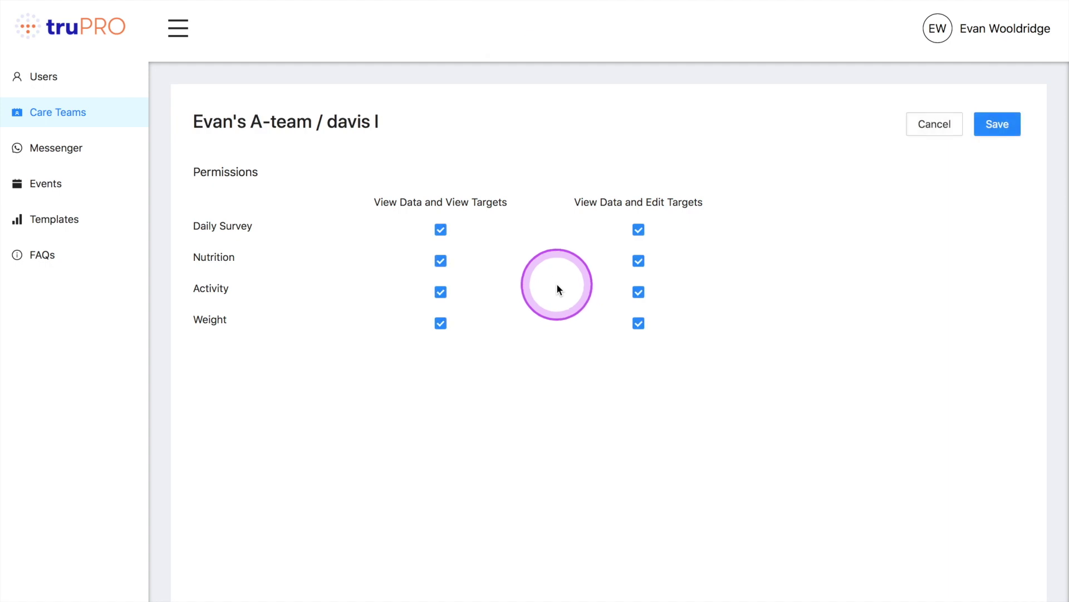
left_click(440, 229)
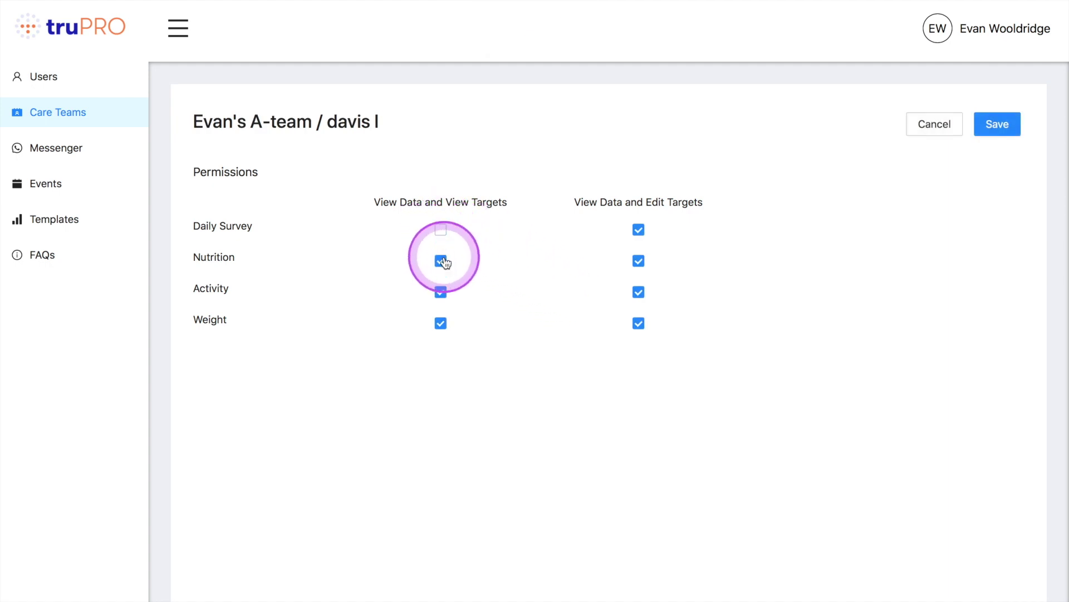
left_click(443, 262)
left_click(442, 261)
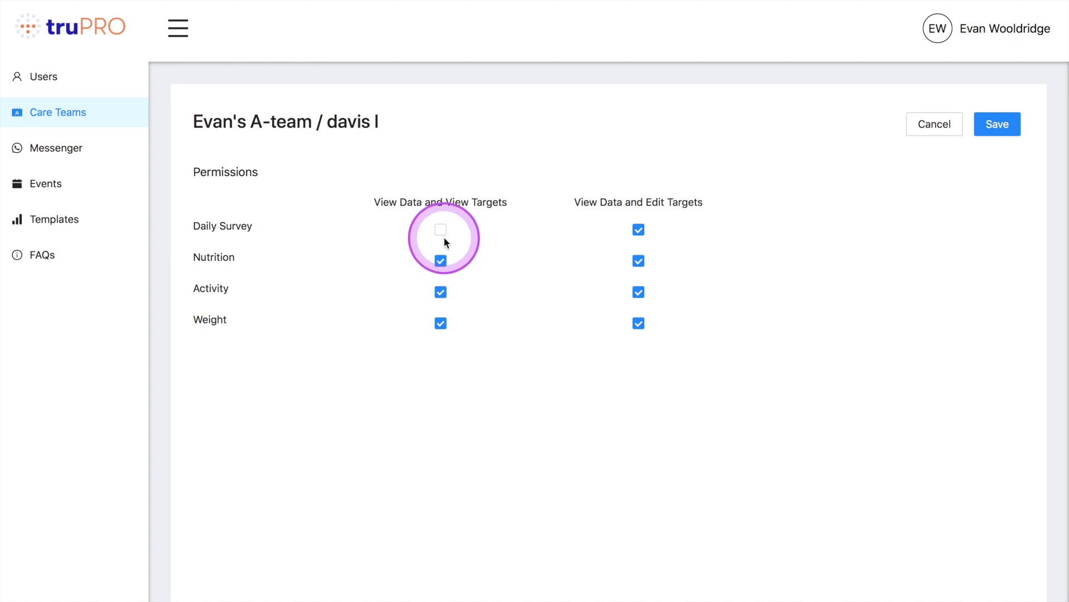
left_click(444, 238)
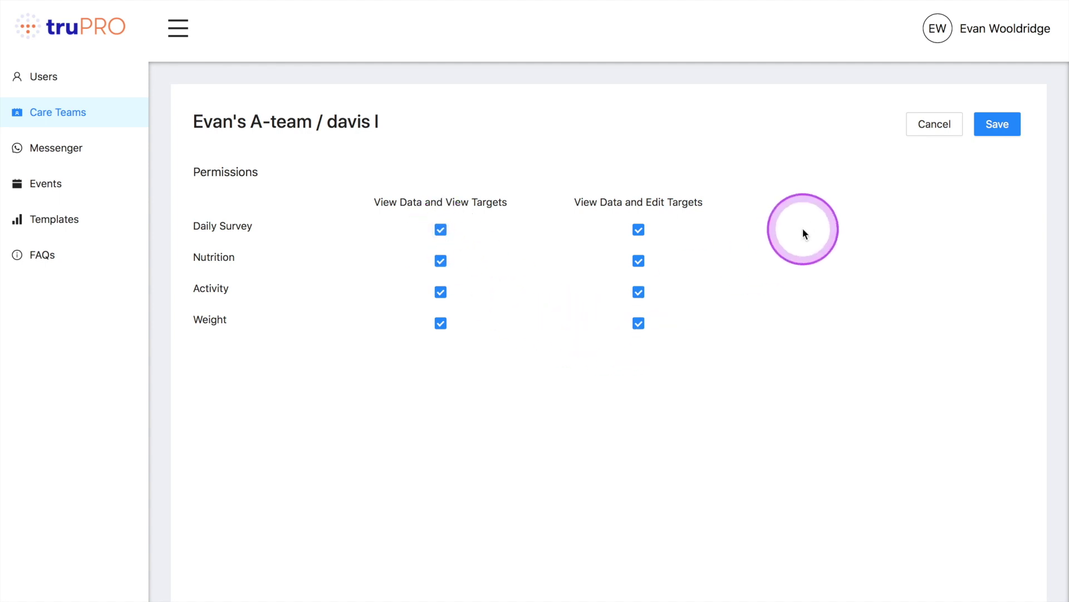
left_click(994, 131)
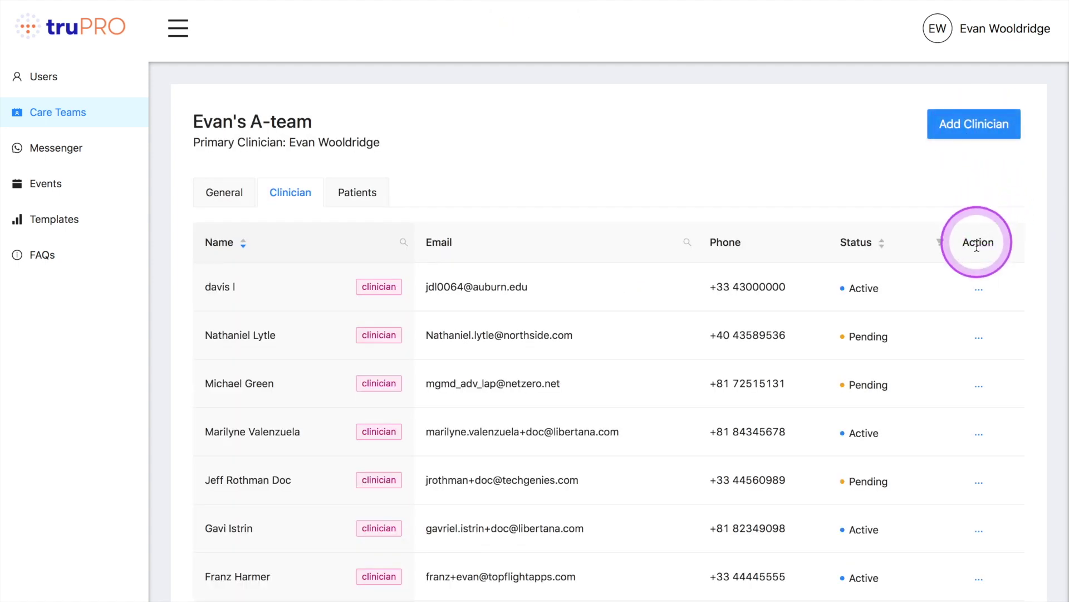
Check the actions available for the first clinician in the care team.
left_click(979, 290)
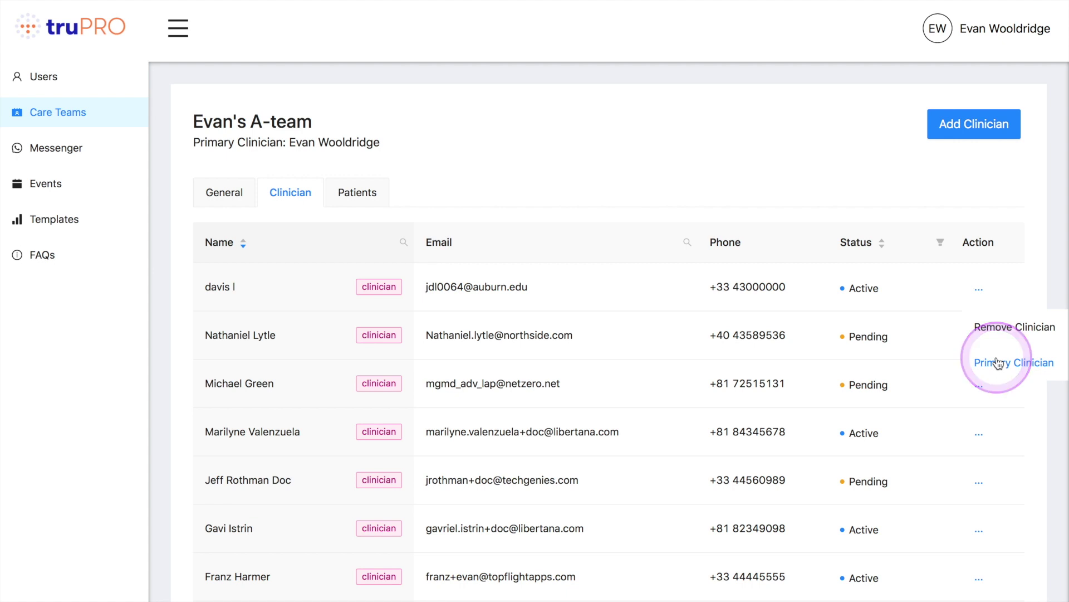
left_click(976, 284)
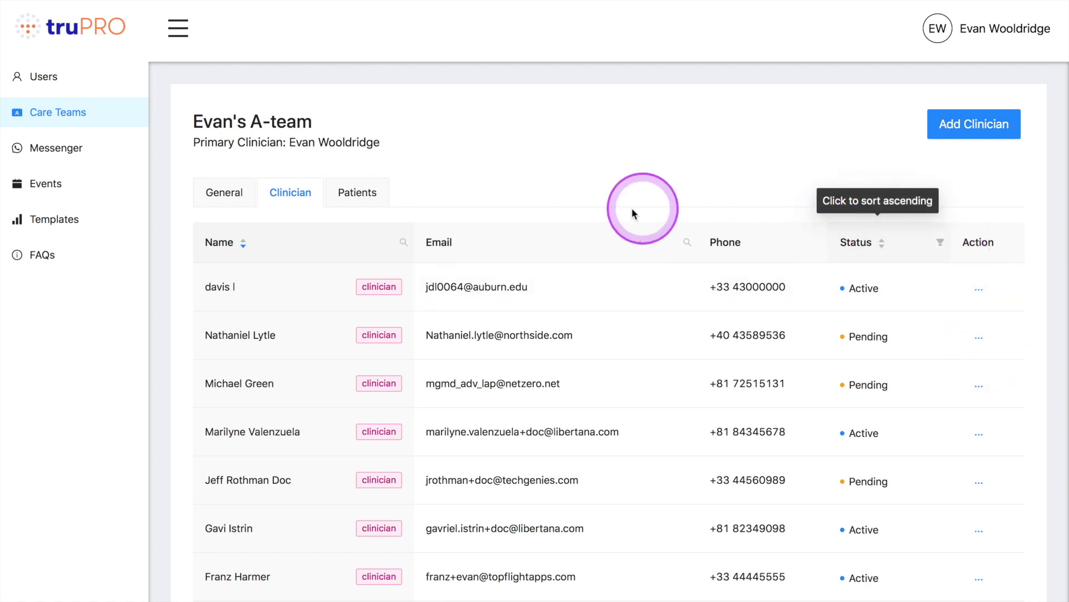
In the care team's patient list, start adding a patient and search for patients matching "d".
left_click(355, 201)
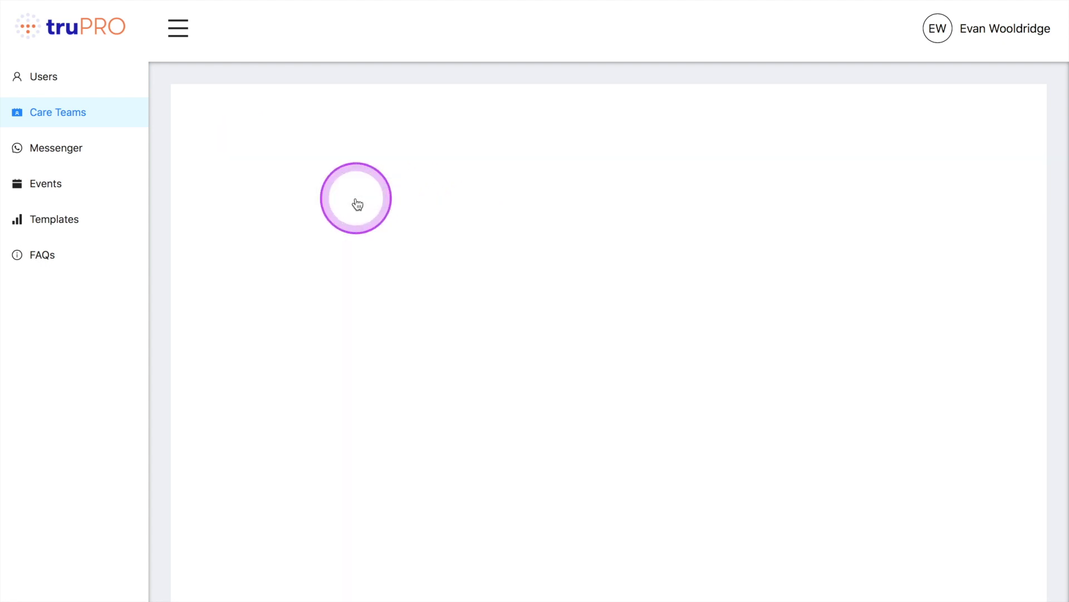
left_click(432, 198)
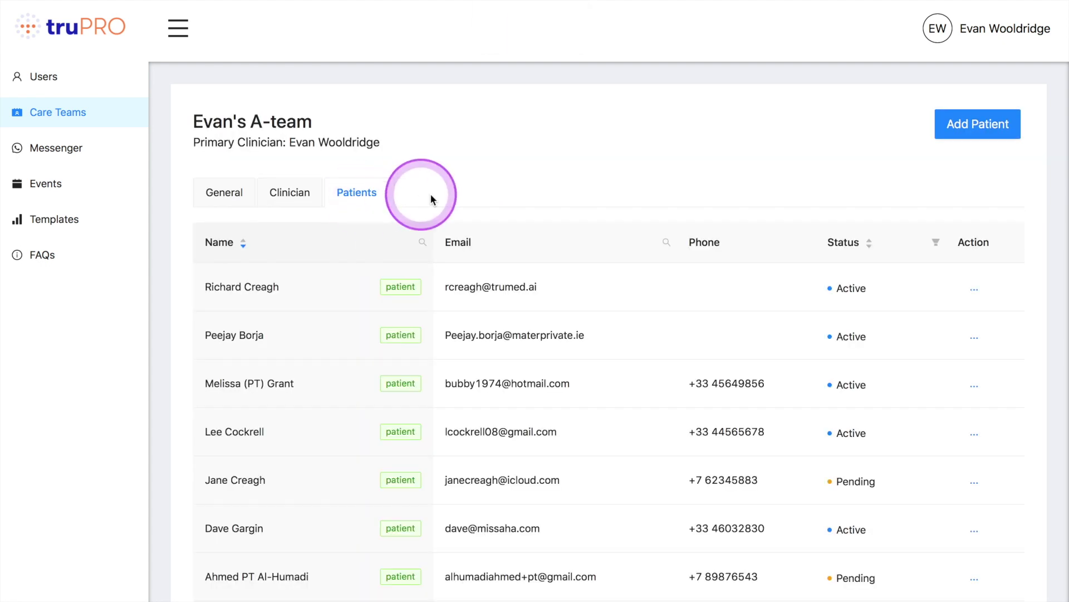
left_click(953, 125)
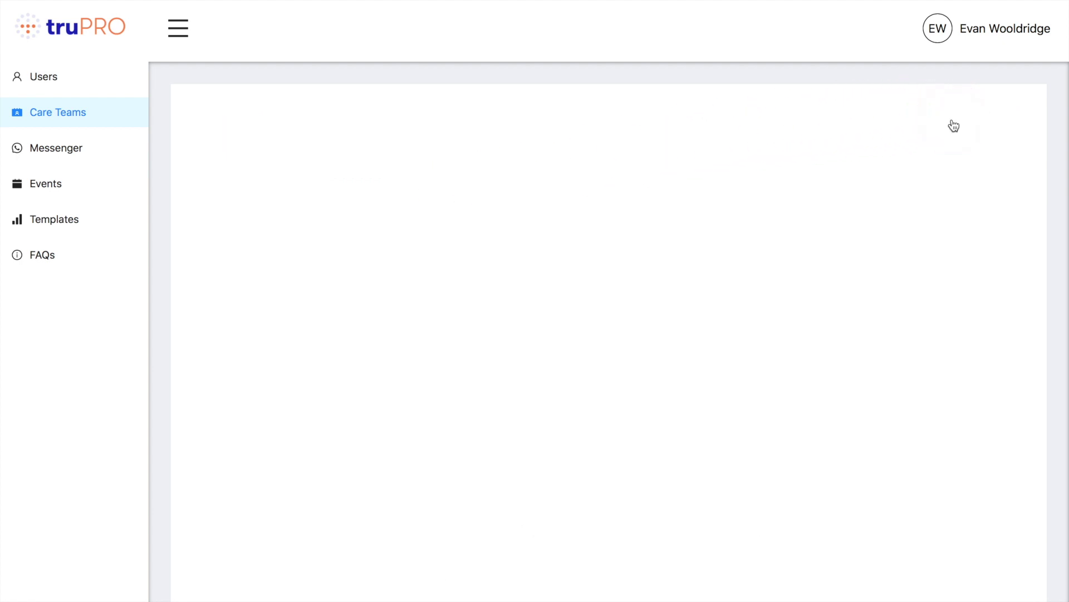
left_click(546, 182)
left_click(463, 182)
left_click(462, 182)
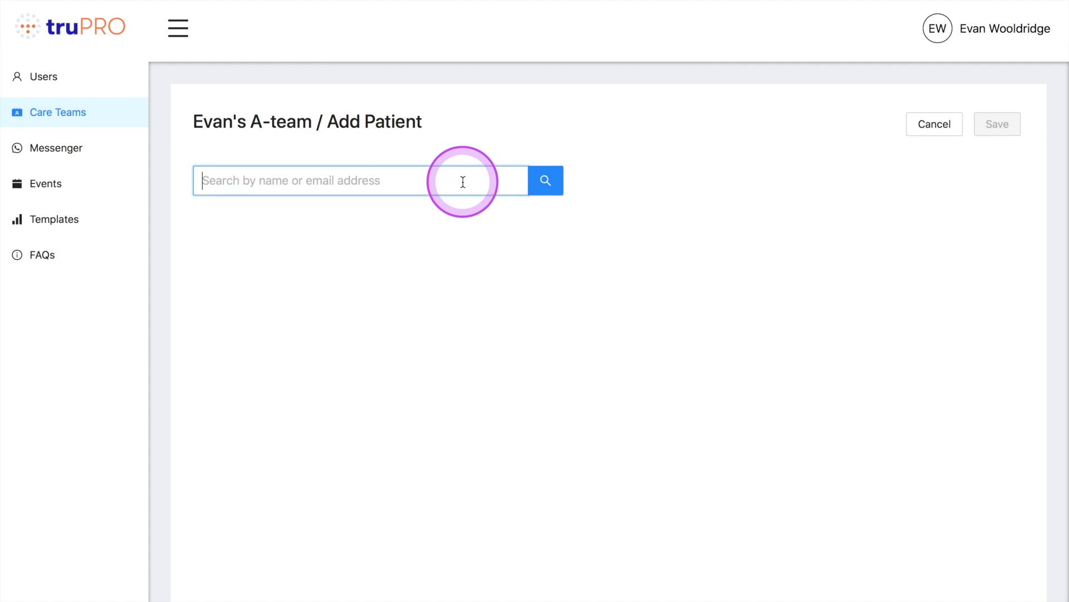
type("d")
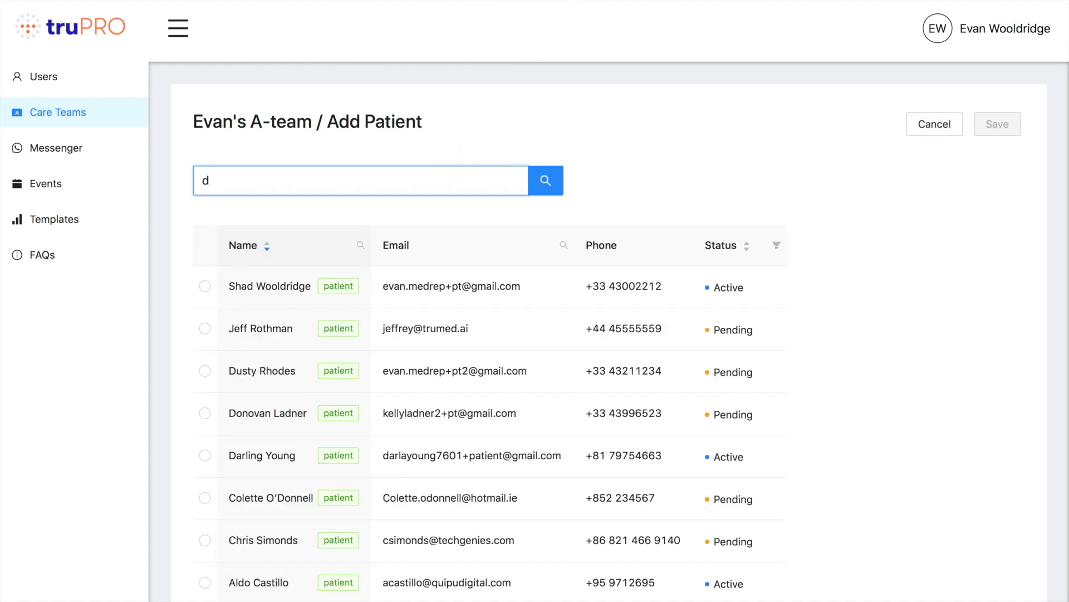
Select the fourth patient in the search results, save them to the care team, and check the first team patient's available actions.
scroll(339, 352, "down", 1)
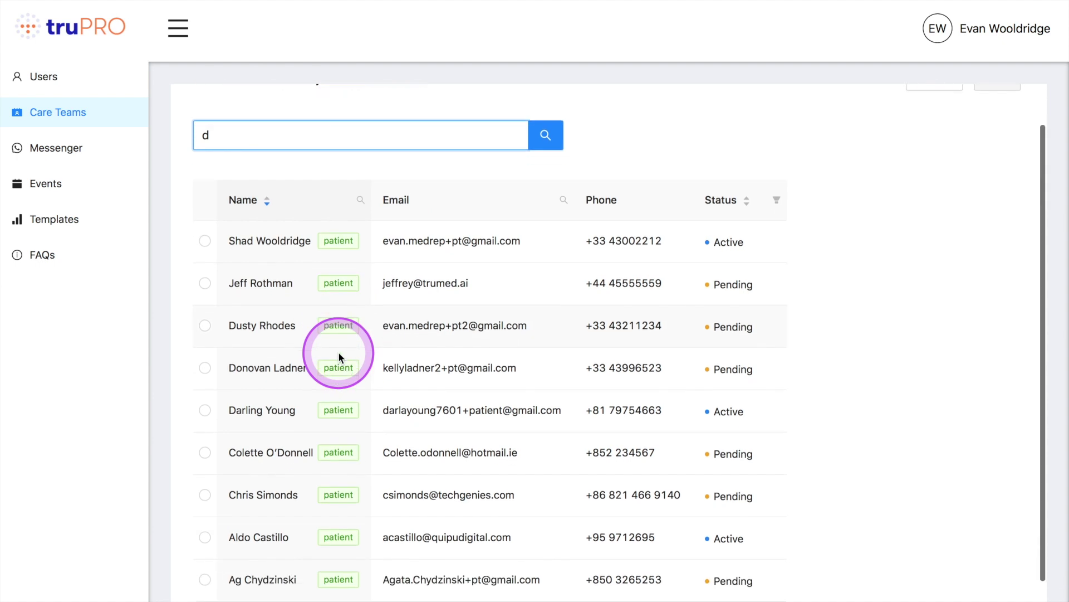
scroll(339, 352, "down", 1)
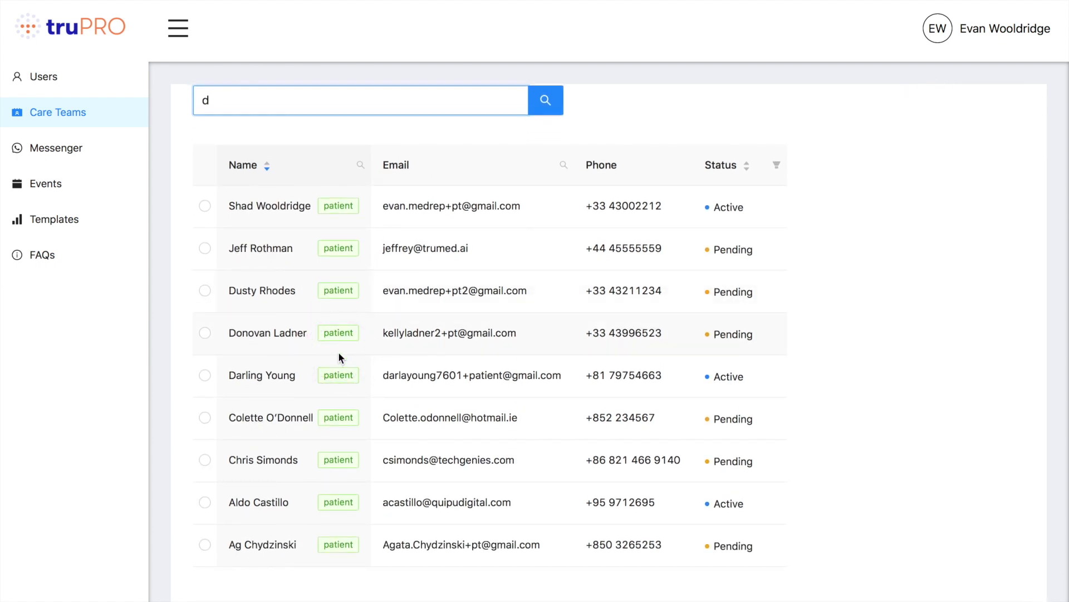
left_click(205, 333)
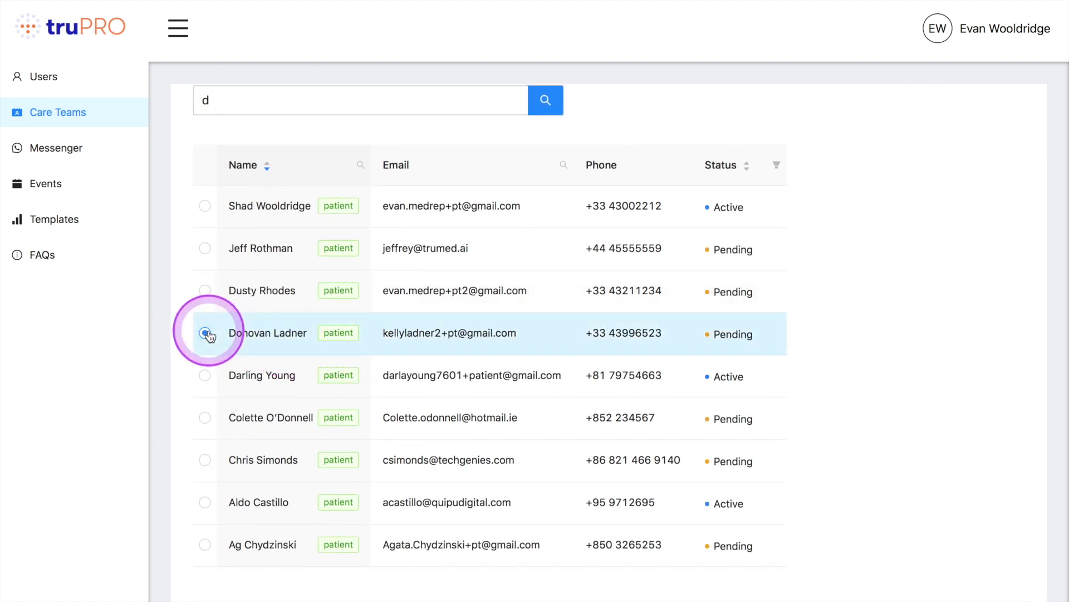
scroll(496, 299, "up", 2)
left_click(1015, 132)
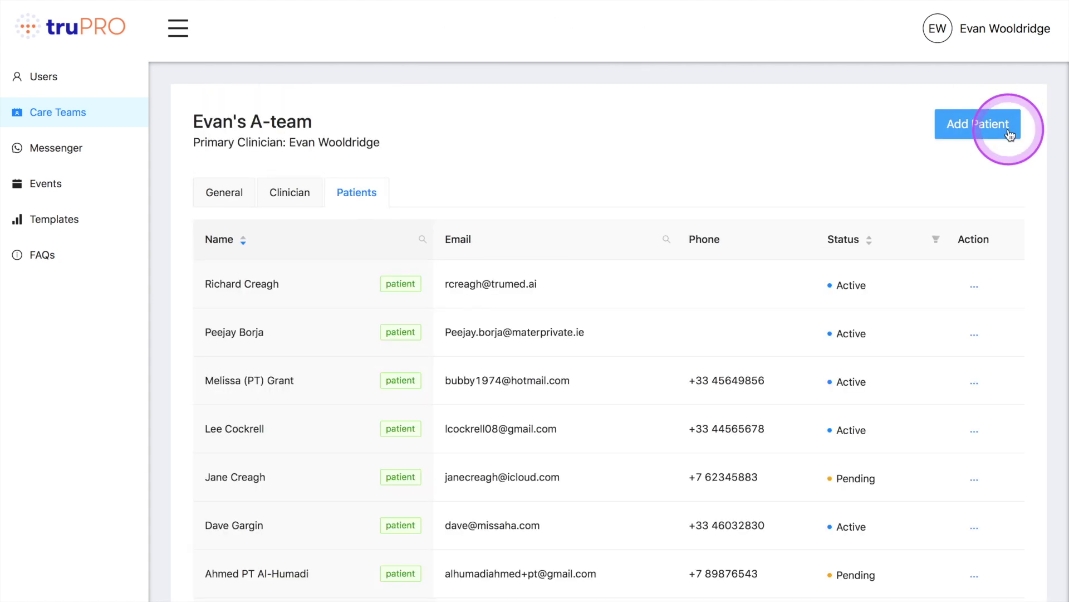
left_click(974, 287)
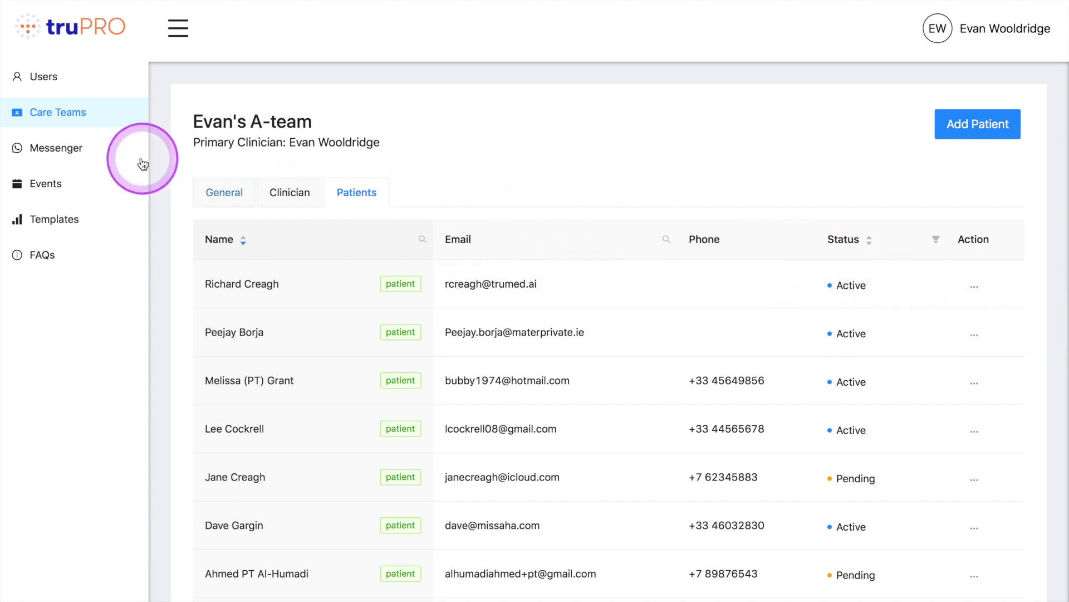
Start a new Clinic chat in Messenger with the ninth person in the list of clinic contacts.
left_click(83, 150)
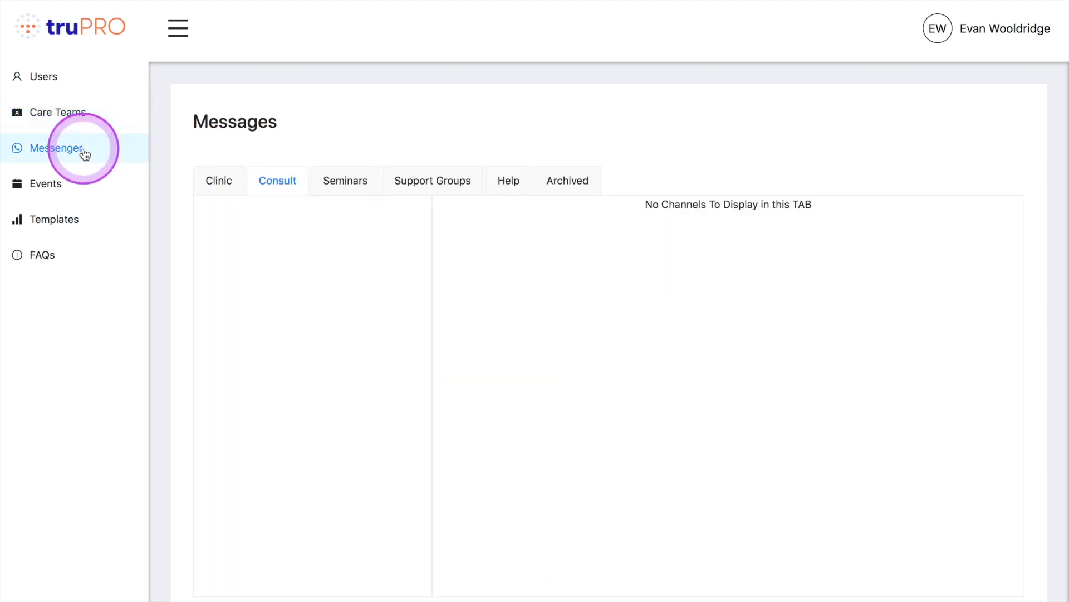
left_click(215, 184)
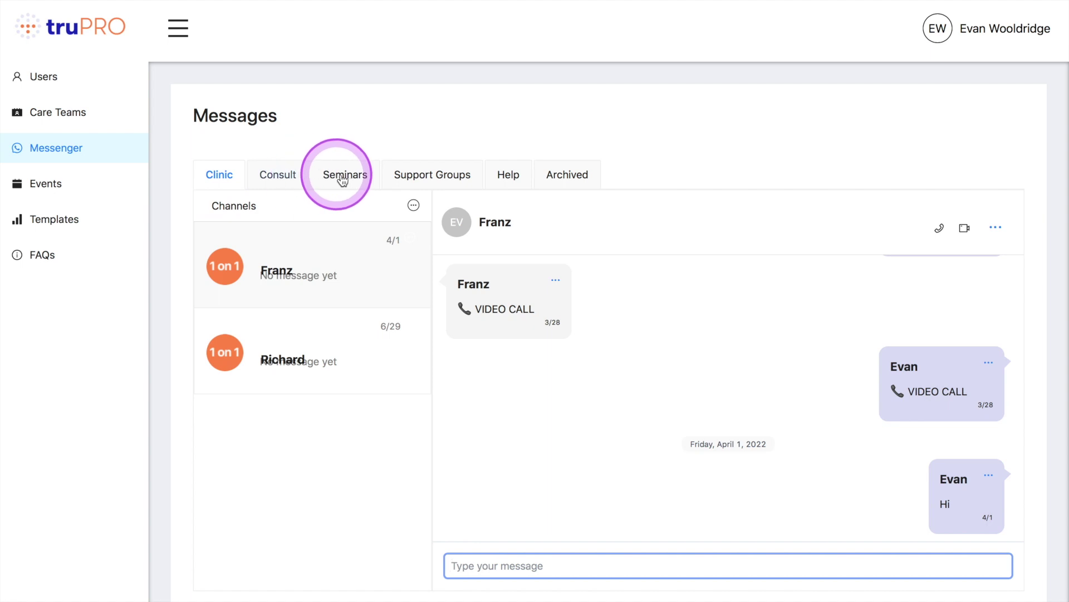
left_click(413, 213)
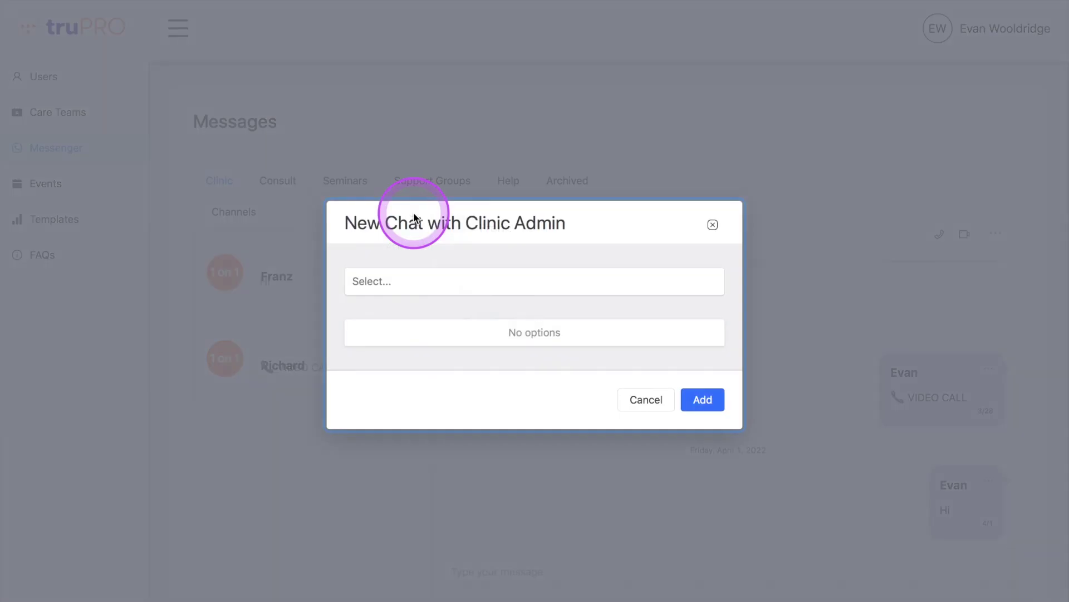
left_click(413, 225)
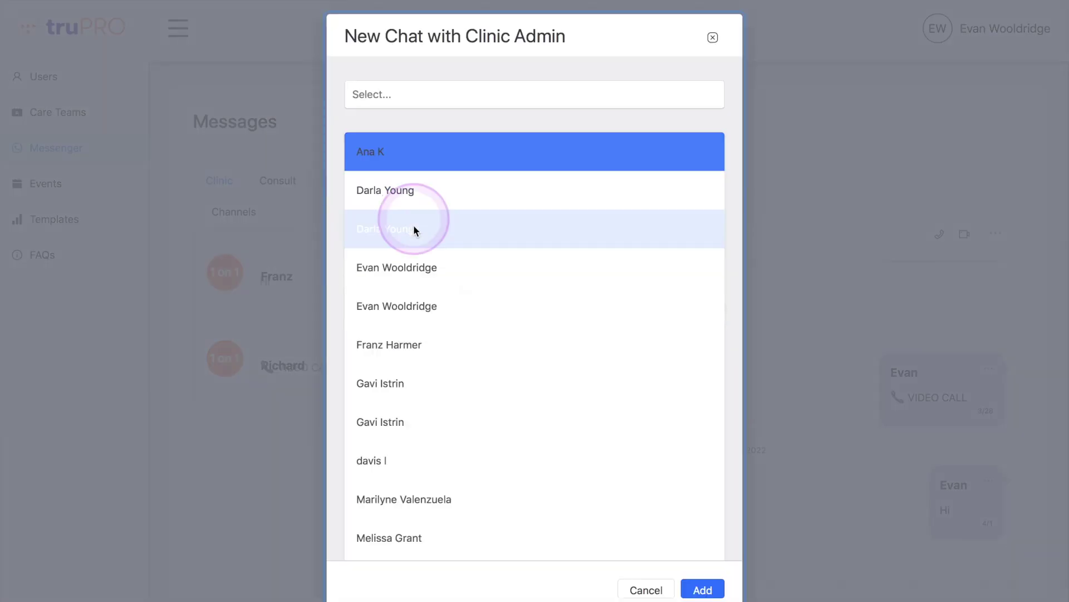
left_click(401, 457)
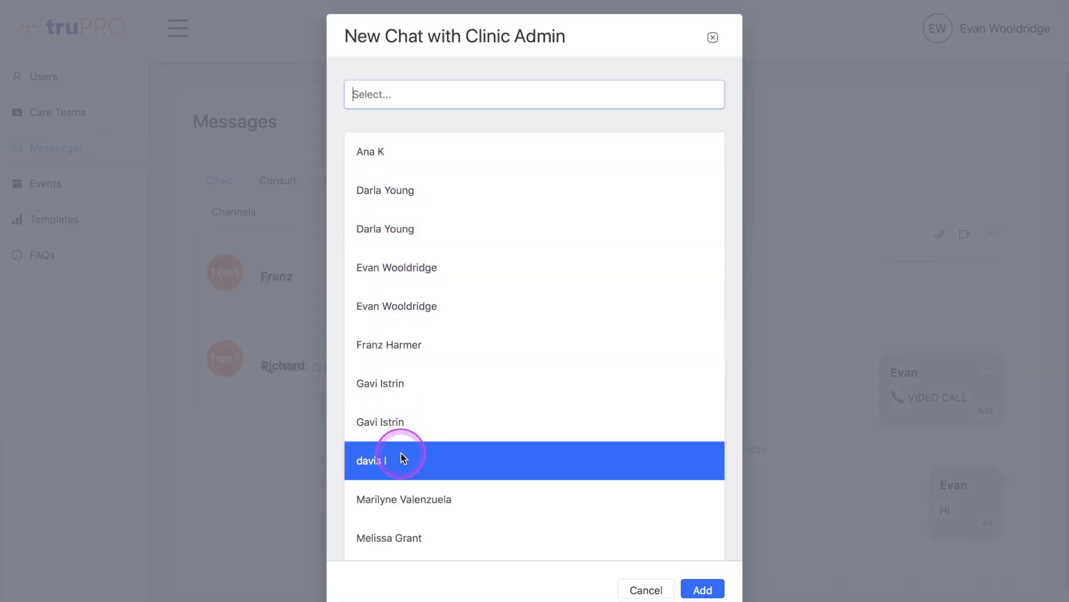
left_click(697, 589)
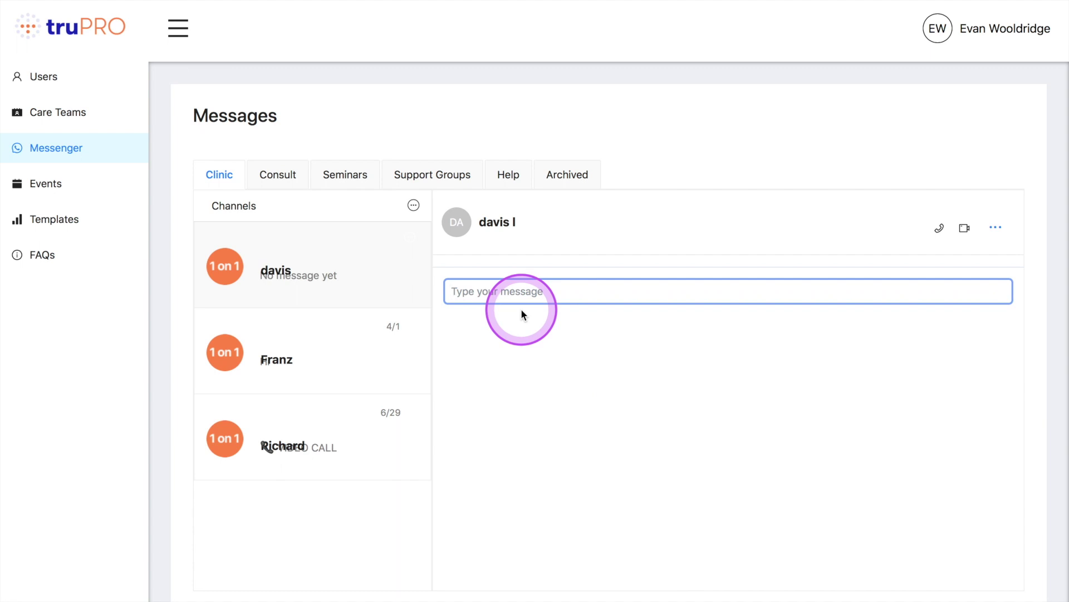
Send the message "hello" in the new one-on-one chat and remove that chat from the Clinic channels.
type("hello")
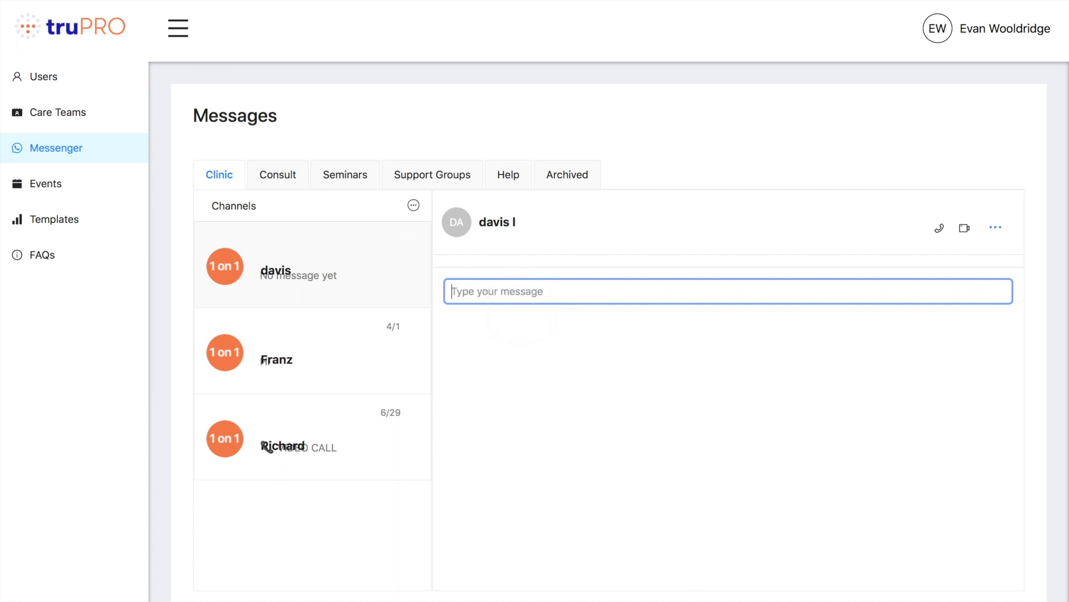
key("Return")
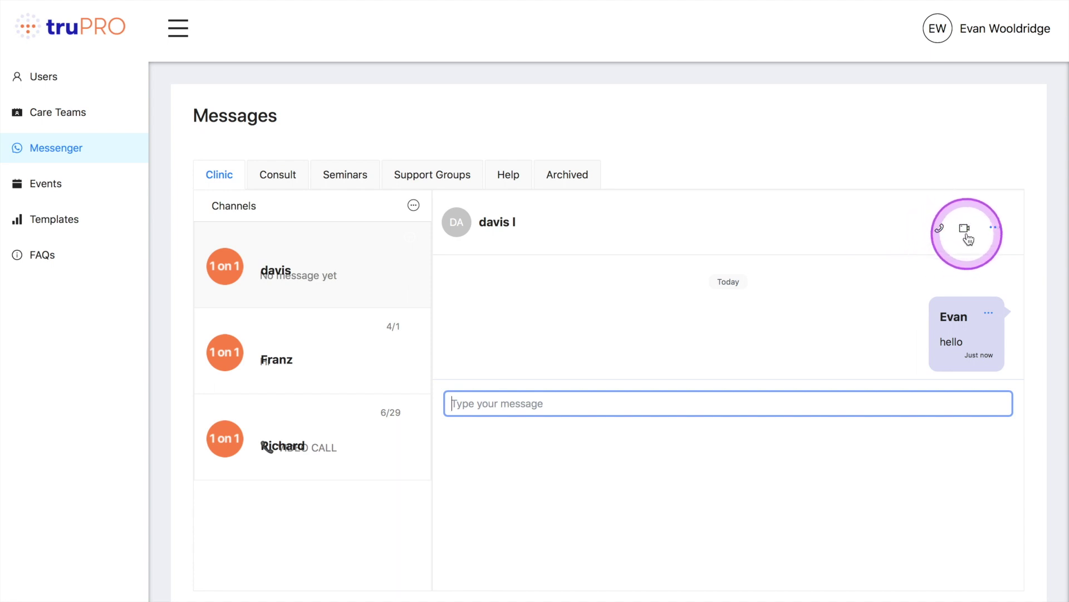
left_click(997, 228)
left_click(993, 182)
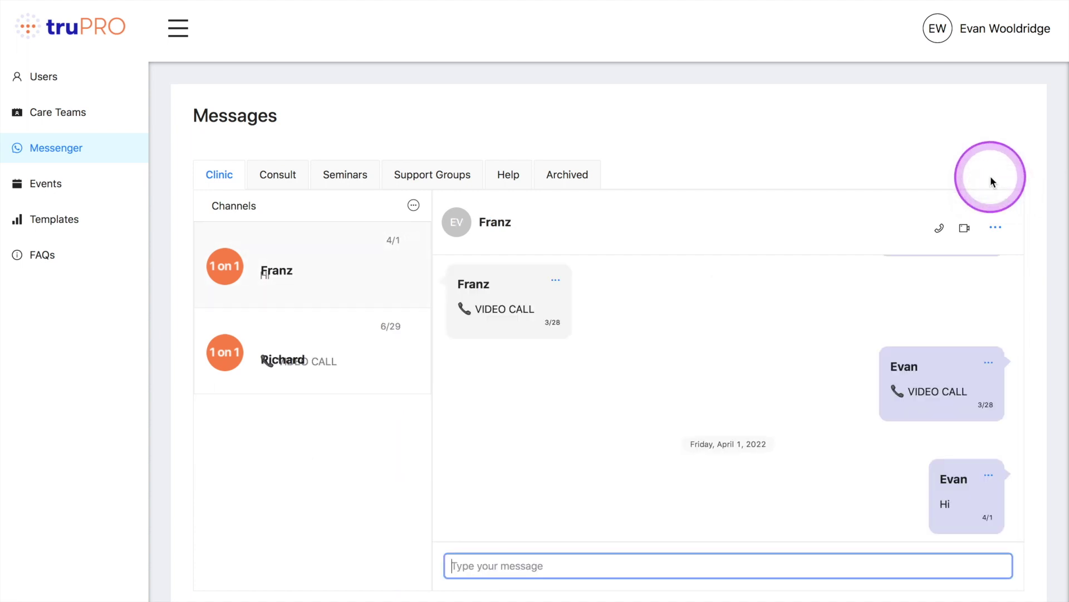
Review the Help conversations, including the sample patient's, and look through the Support Groups, Seminars, Consult and Clinic message categories.
left_click(508, 178)
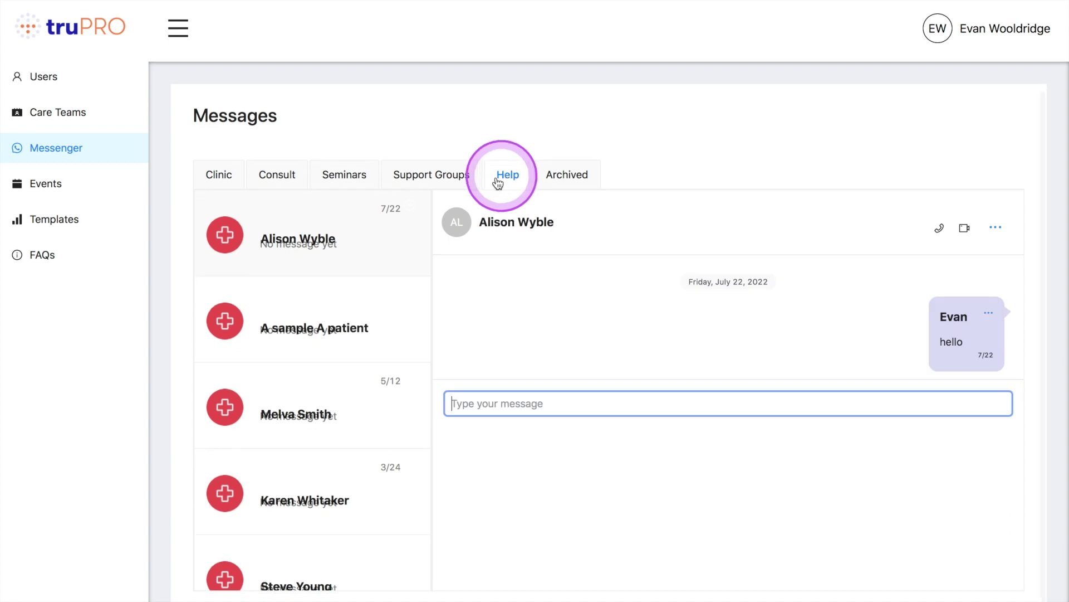
left_click(336, 326)
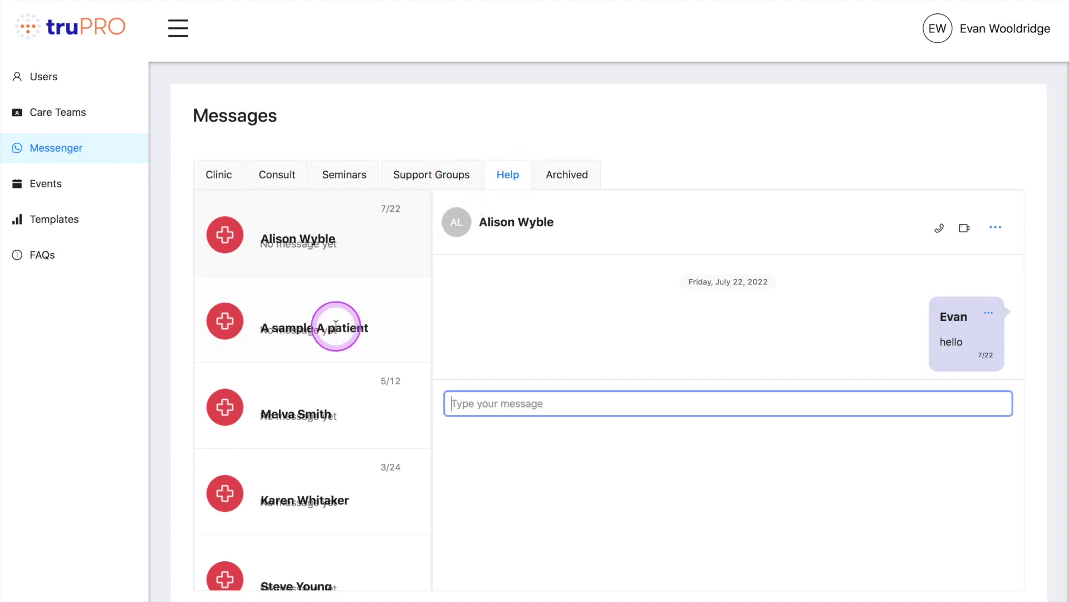
left_click(335, 326)
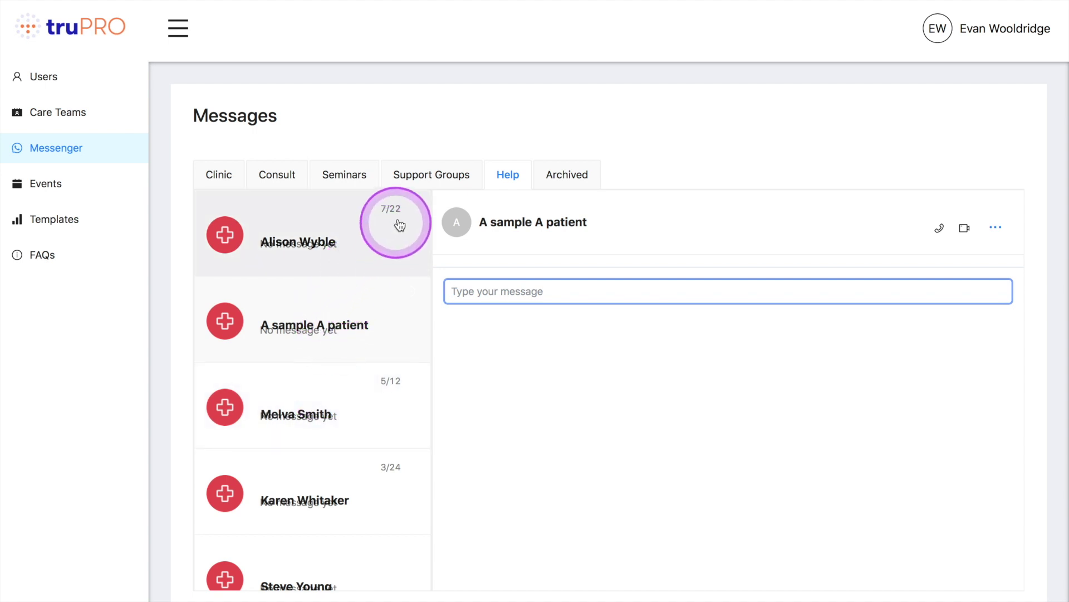
left_click(425, 175)
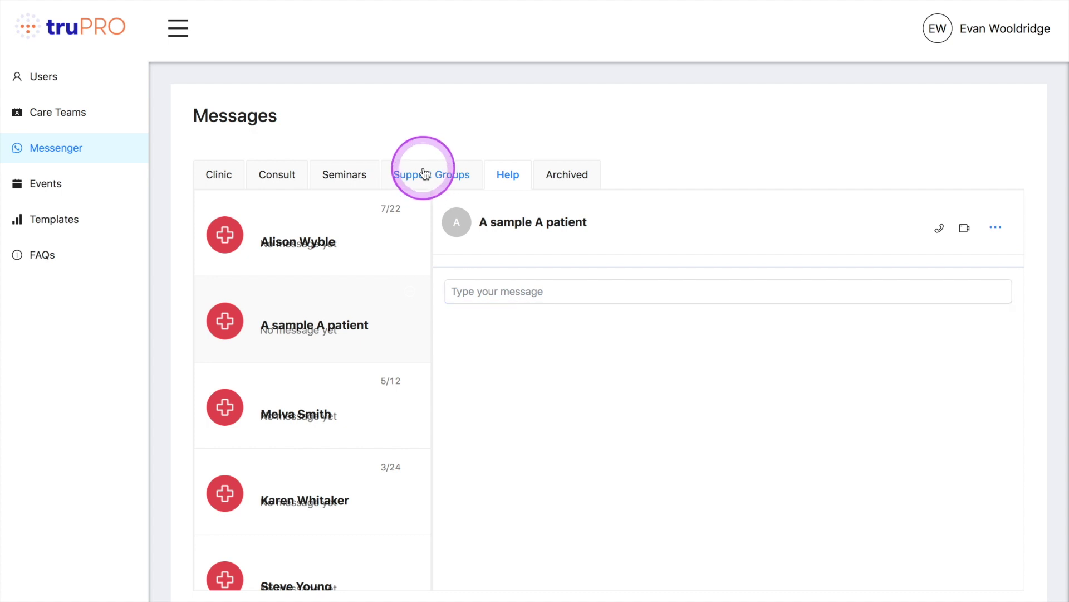
left_click(365, 180)
left_click(285, 182)
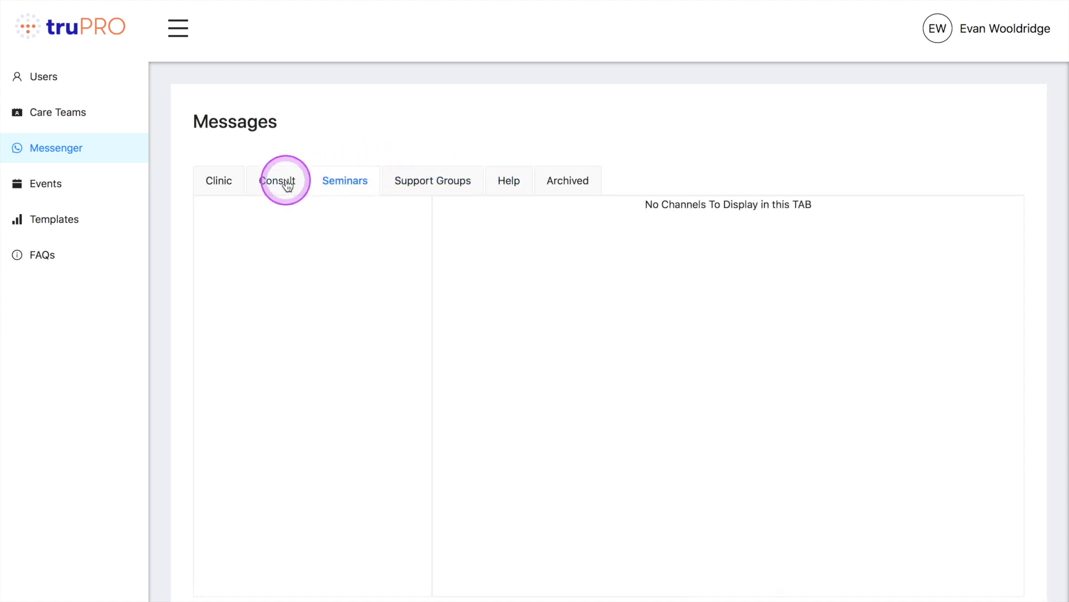
left_click(240, 184)
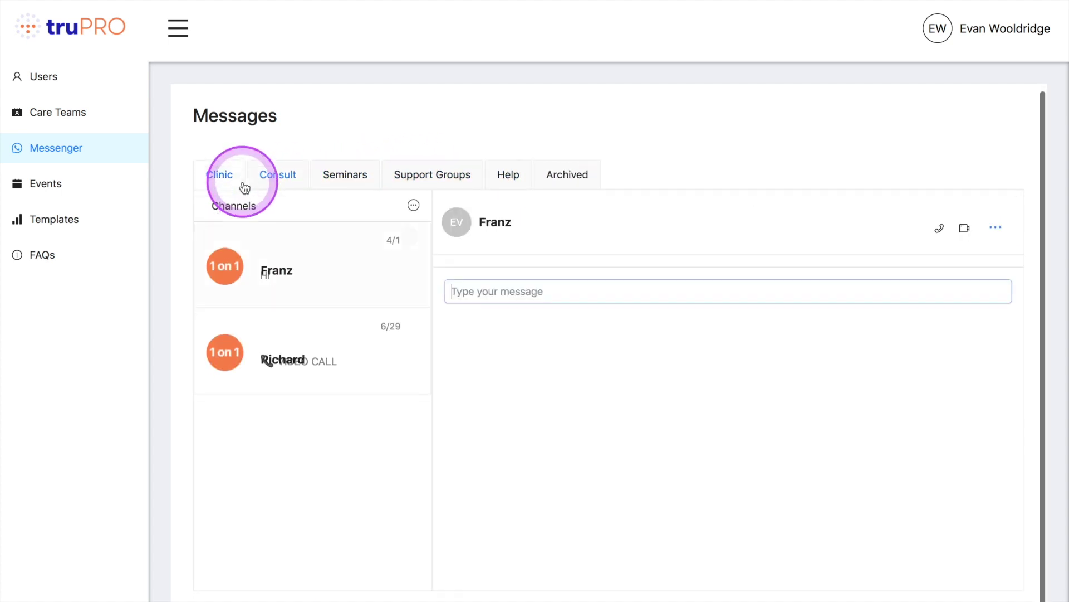
Add a Consult event titled "sample" for August 9, 2022, 10:24AM to 11:00AM Pacific Time, with the description "today event".
left_click(63, 190)
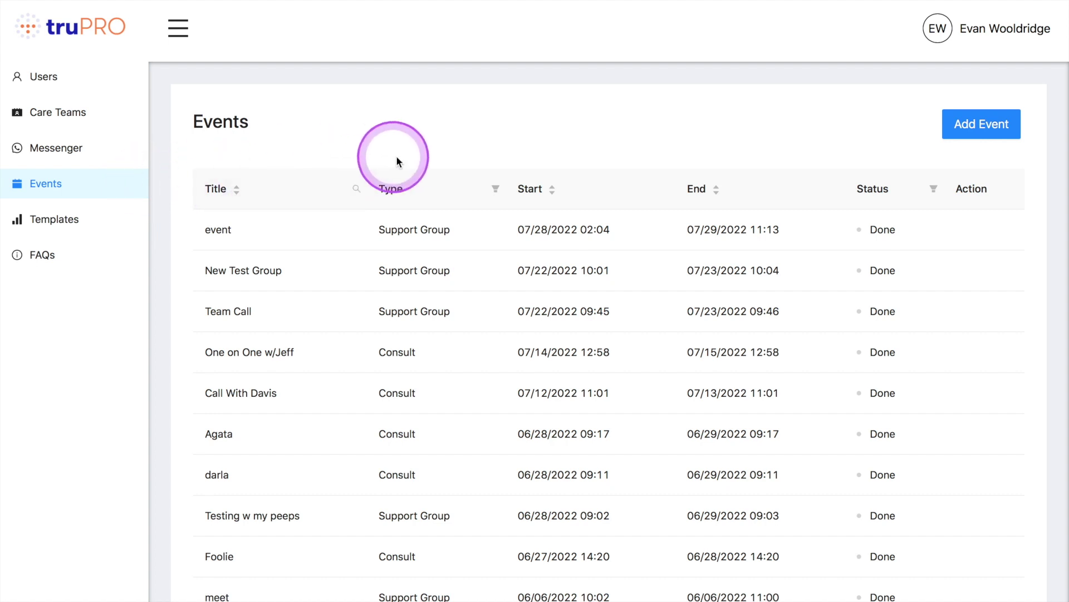
left_click(966, 132)
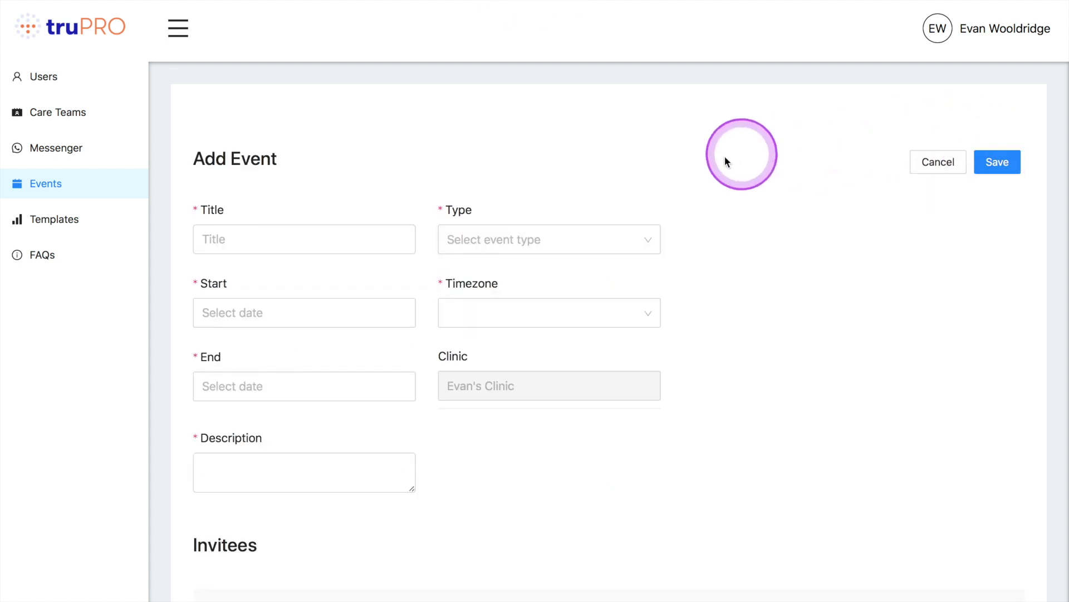
left_click(383, 233)
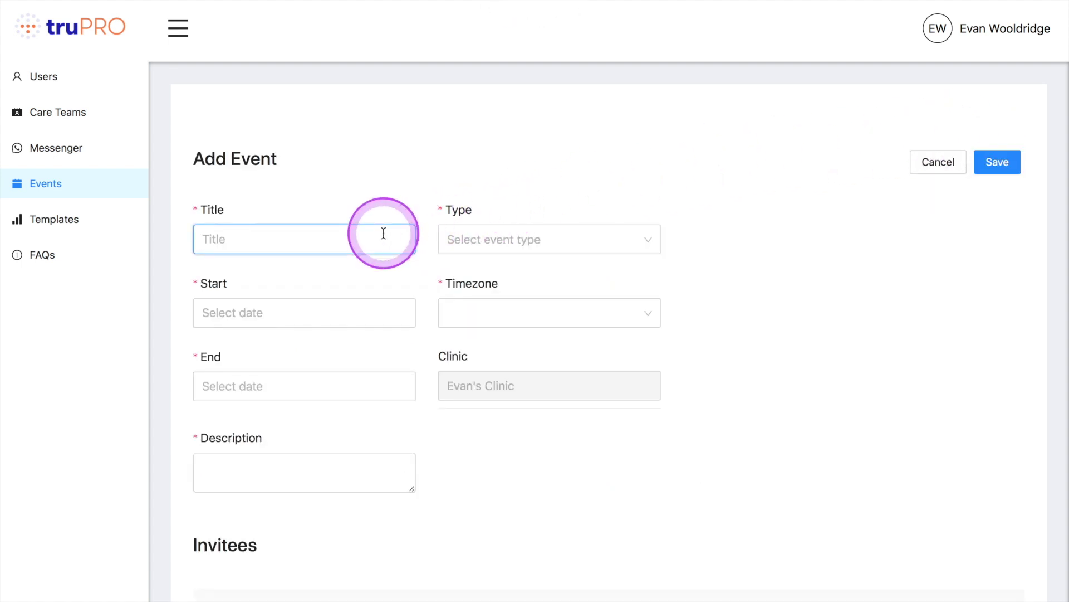
type("sample")
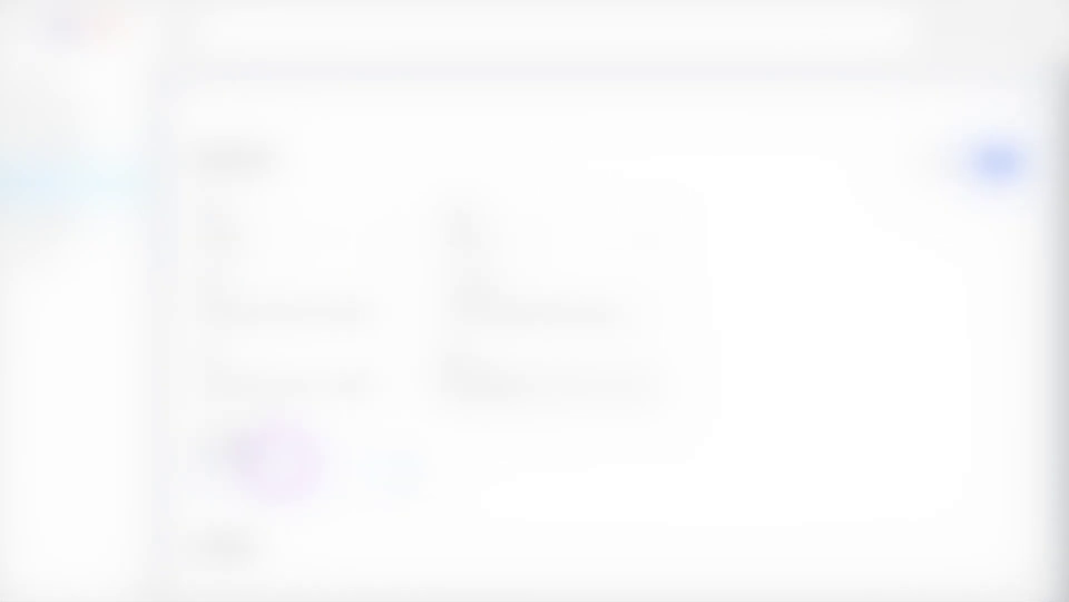
scroll(278, 462, "down", 4)
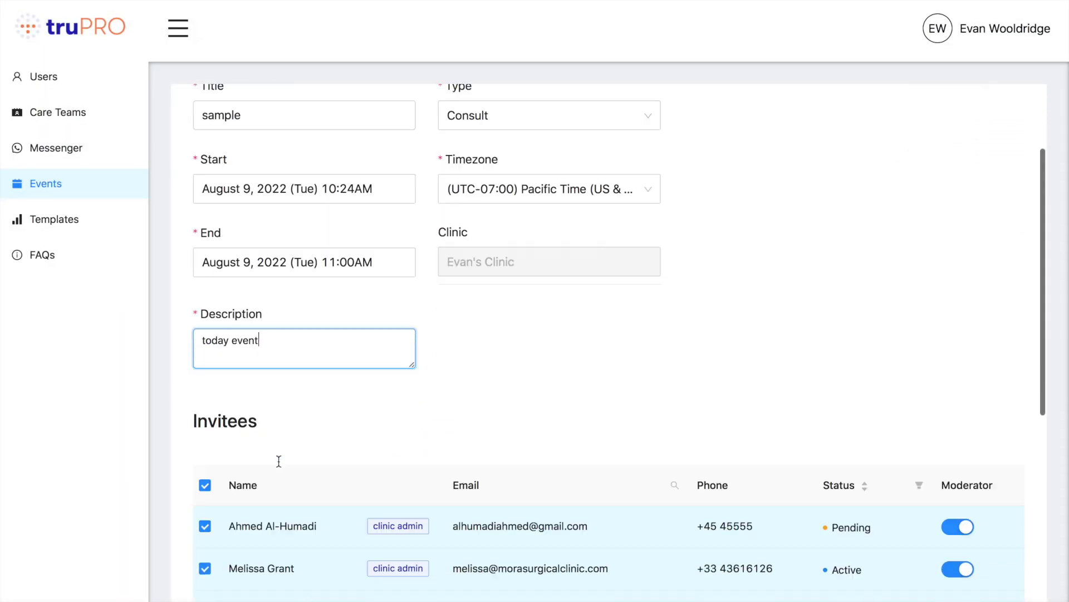
Deselect all event invitees, invite only the fifth listed clinic admin, and save the event.
scroll(278, 461, "down", 2)
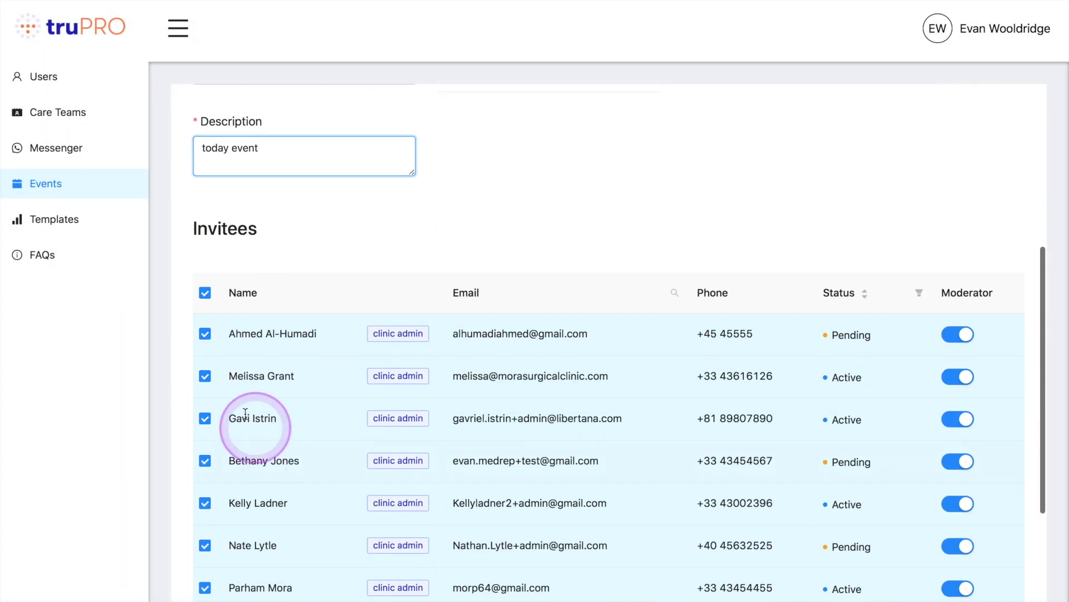
left_click(205, 293)
scroll(241, 412, "down", 4)
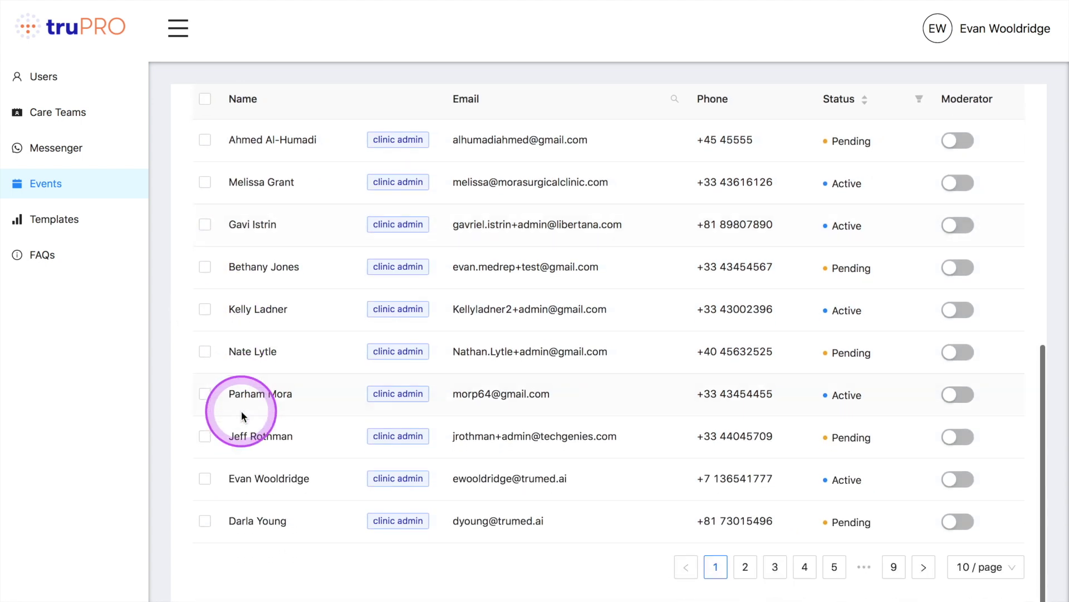
left_click(205, 309)
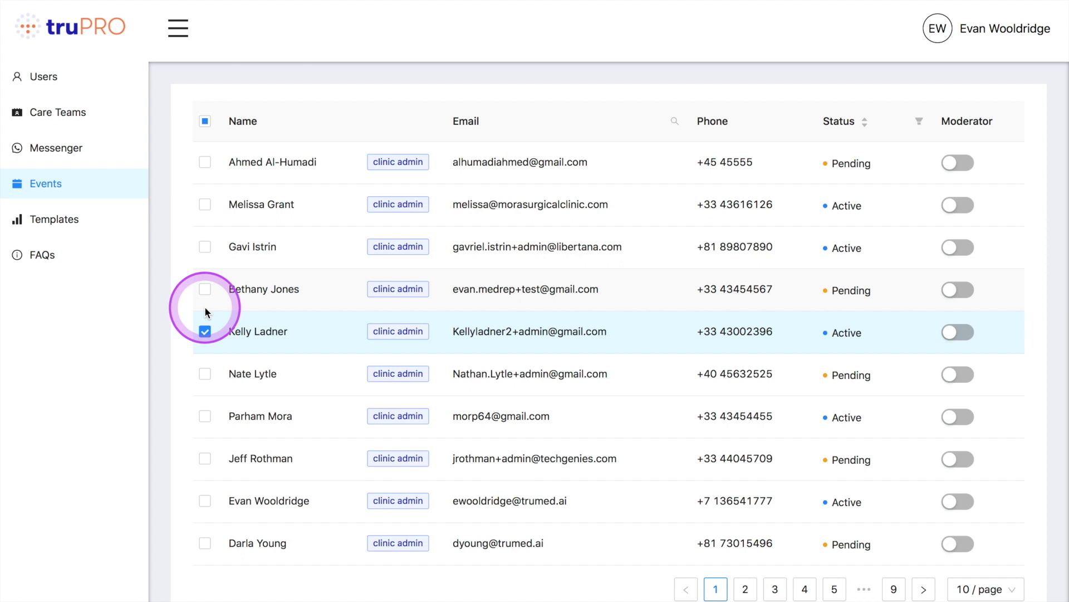
scroll(205, 307, "up", 4)
scroll(206, 310, "up", 5)
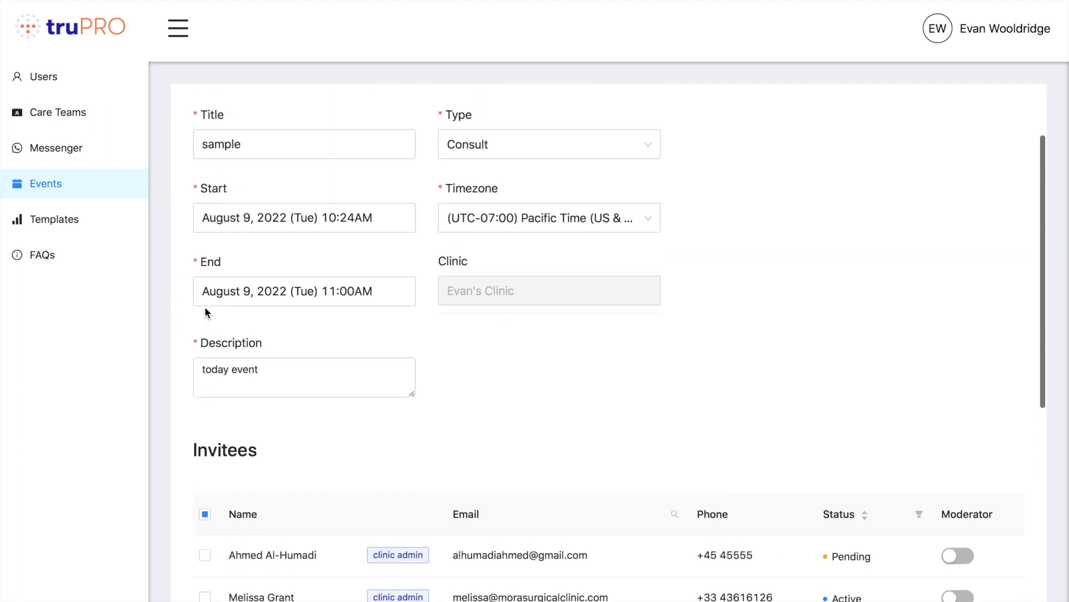
left_click(992, 167)
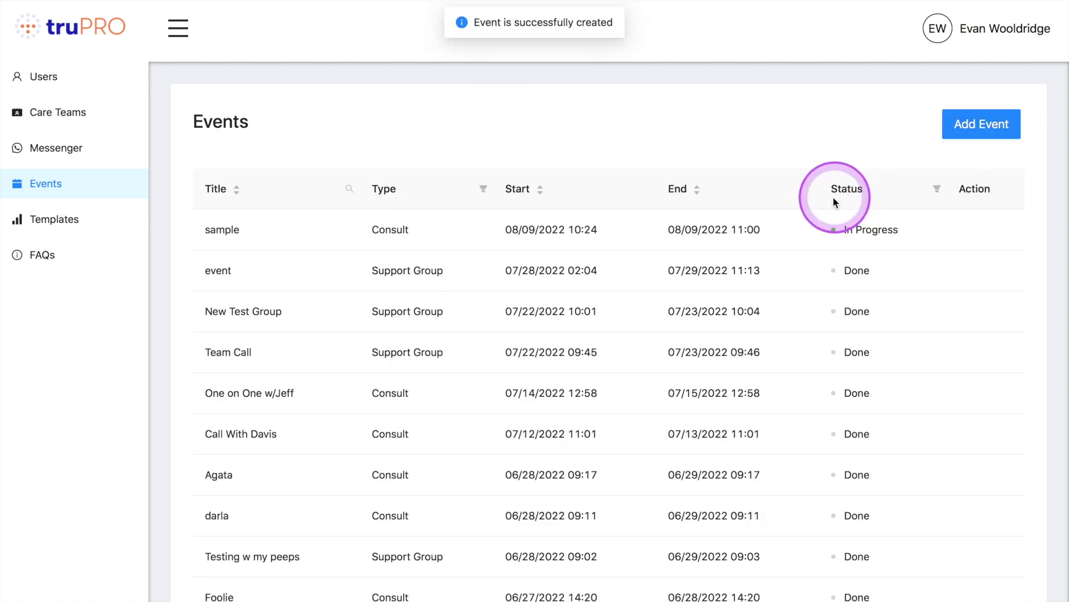
Open the Support Group event titled "event" for editing and set its end to August 12, 2022, 11:05AM.
left_click(306, 272)
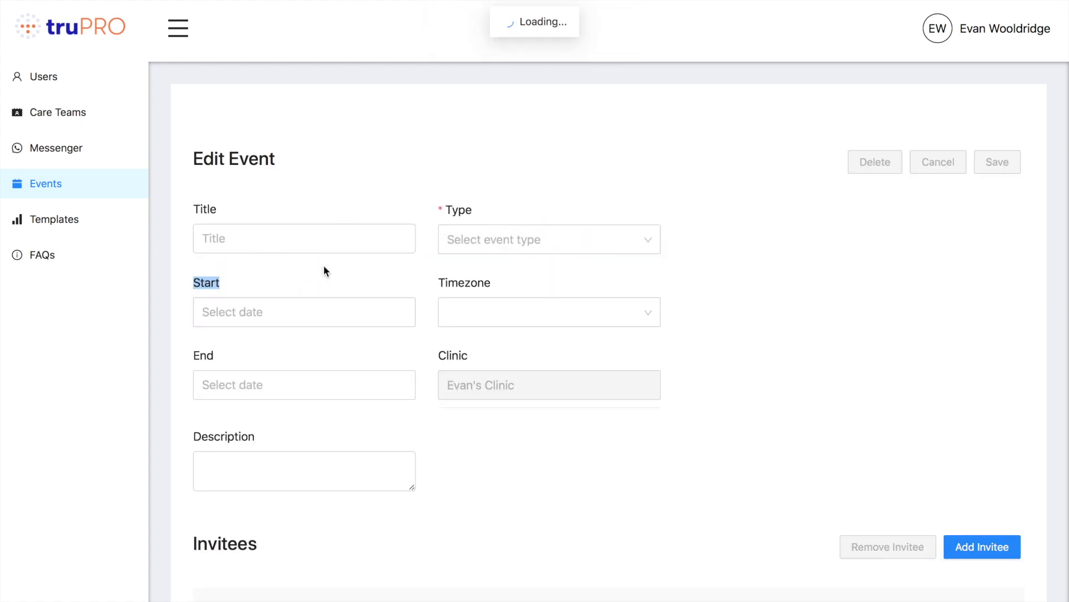
left_click(323, 271)
left_click(326, 273)
left_click(339, 318)
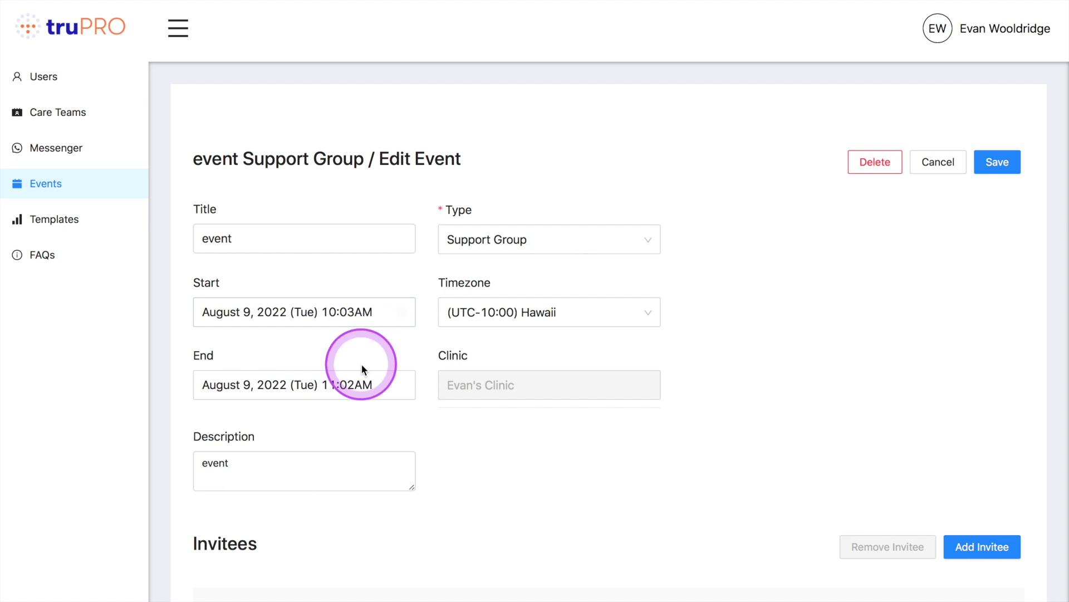
left_click(368, 384)
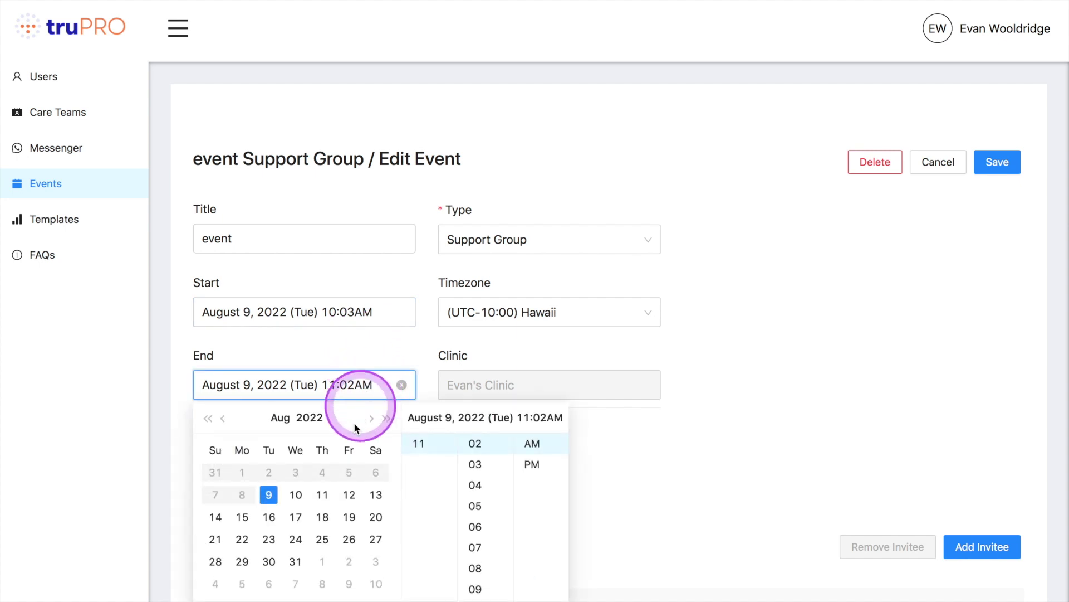
left_click(348, 496)
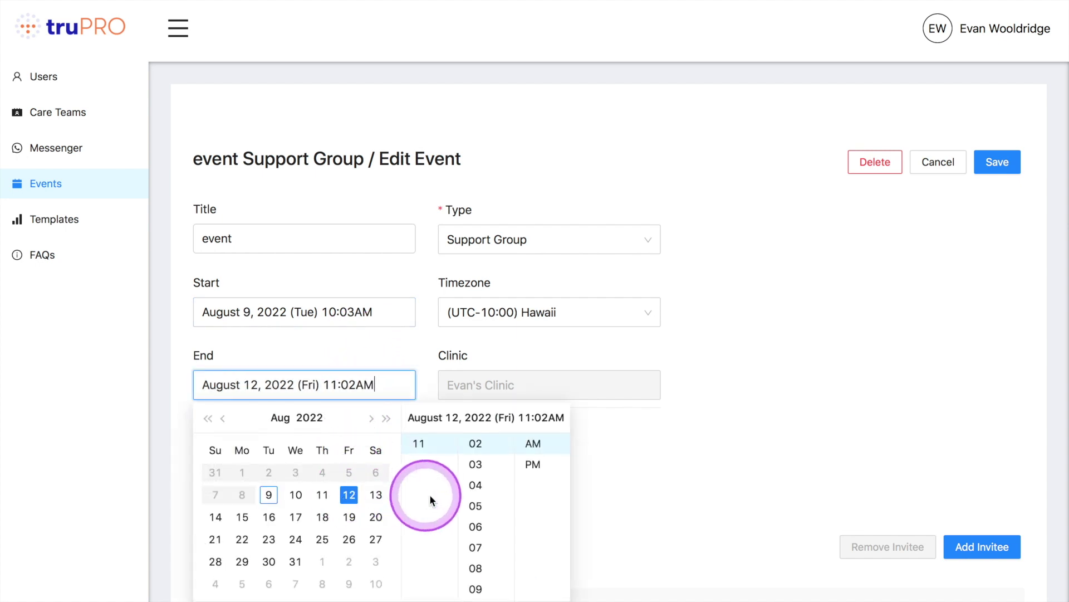
left_click(475, 506)
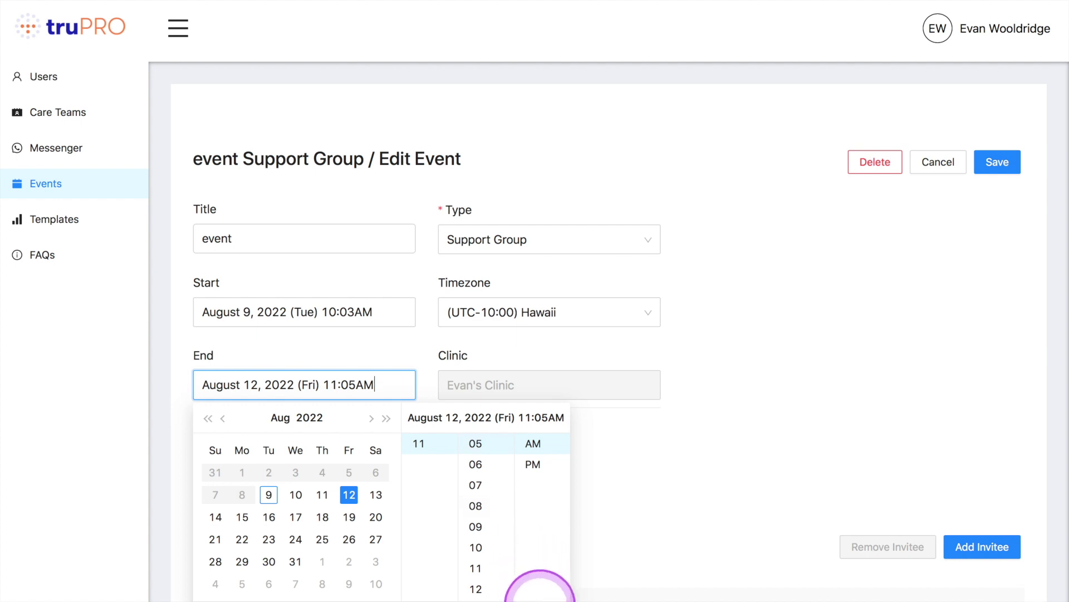
left_click(545, 592)
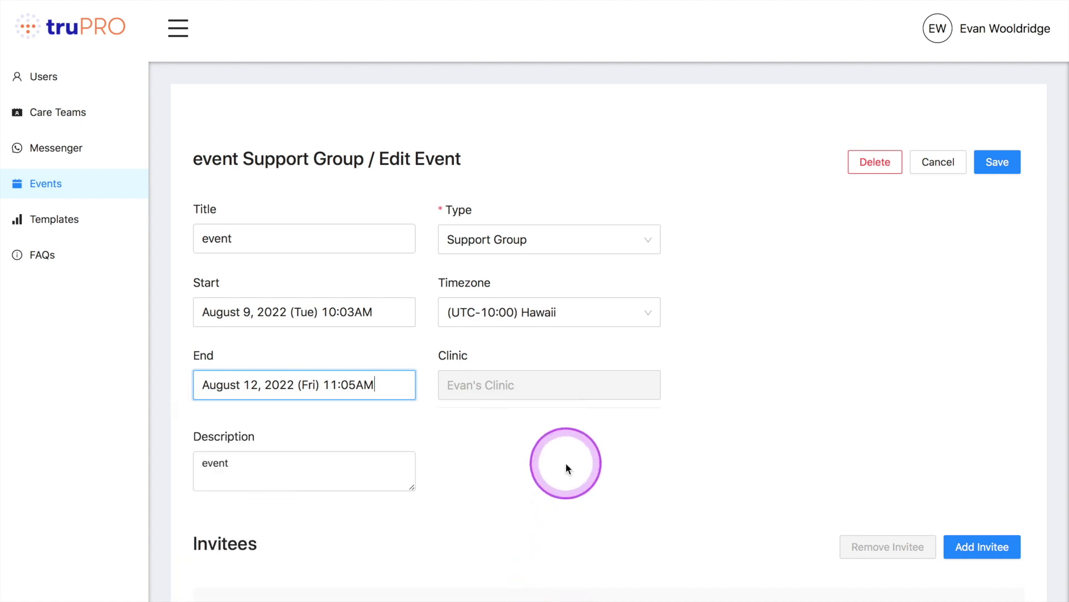
Add the sample patient to the event's invitees and save the invitee selection.
scroll(567, 466, "down", 3)
double_click(350, 483)
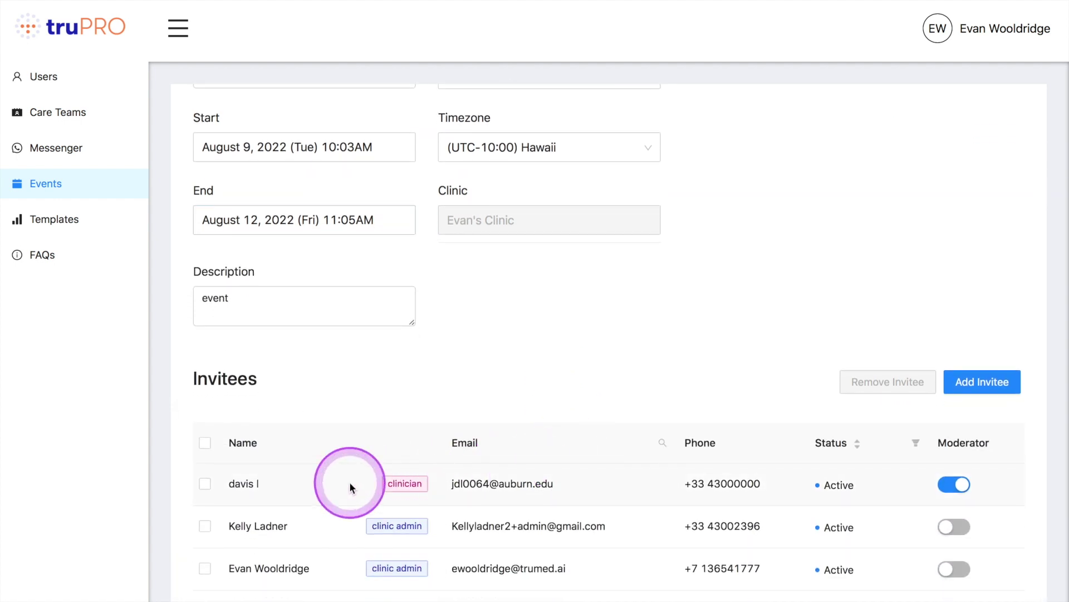
scroll(205, 488, "up", 1)
left_click(205, 504)
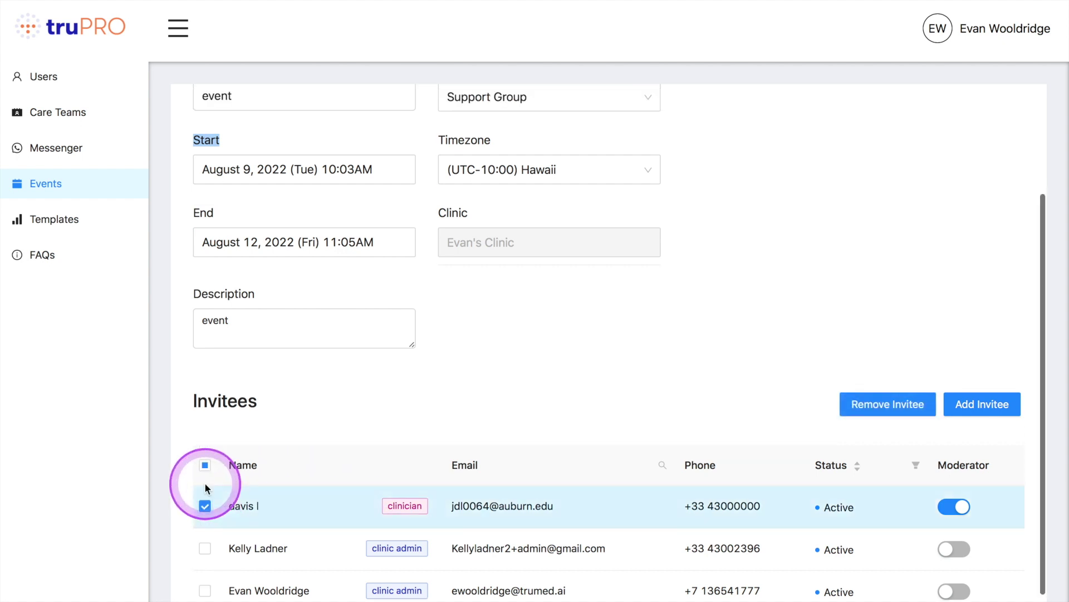
left_click(958, 411)
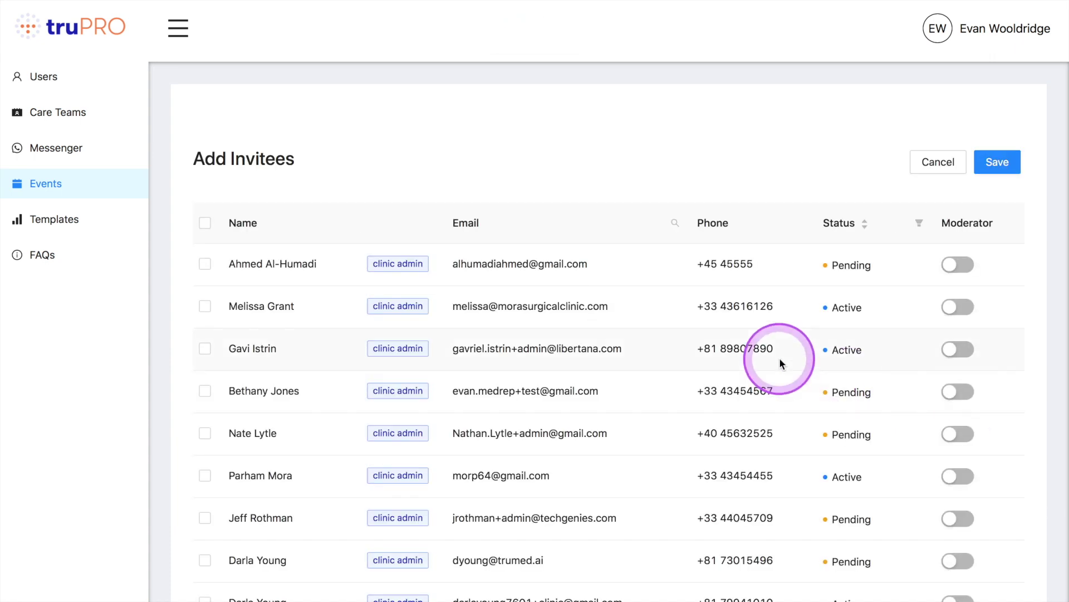
scroll(446, 342, "down", 3)
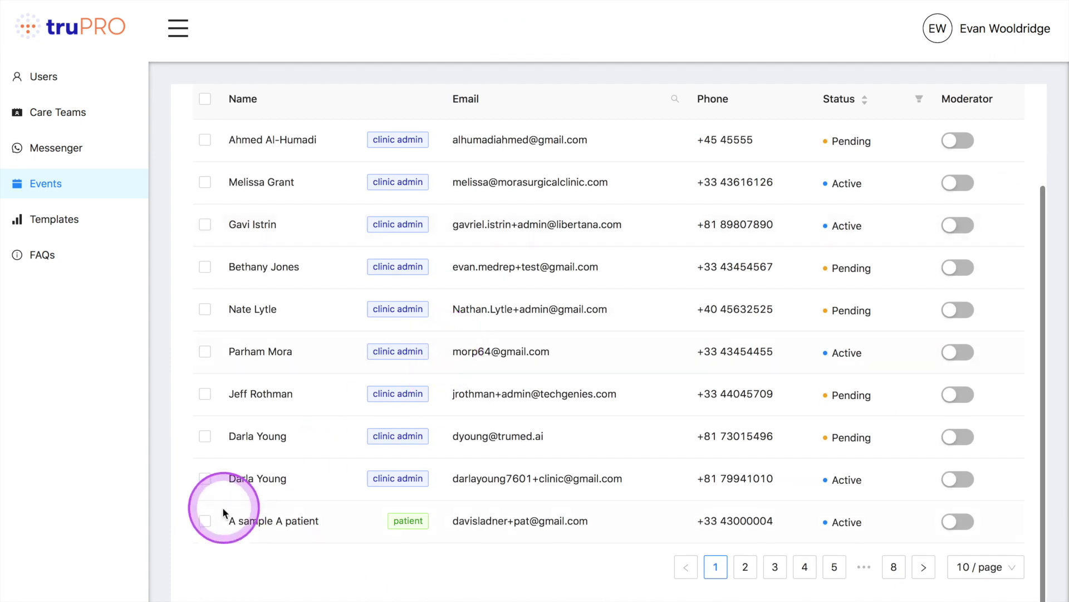
left_click(205, 520)
scroll(597, 444, "up", 2)
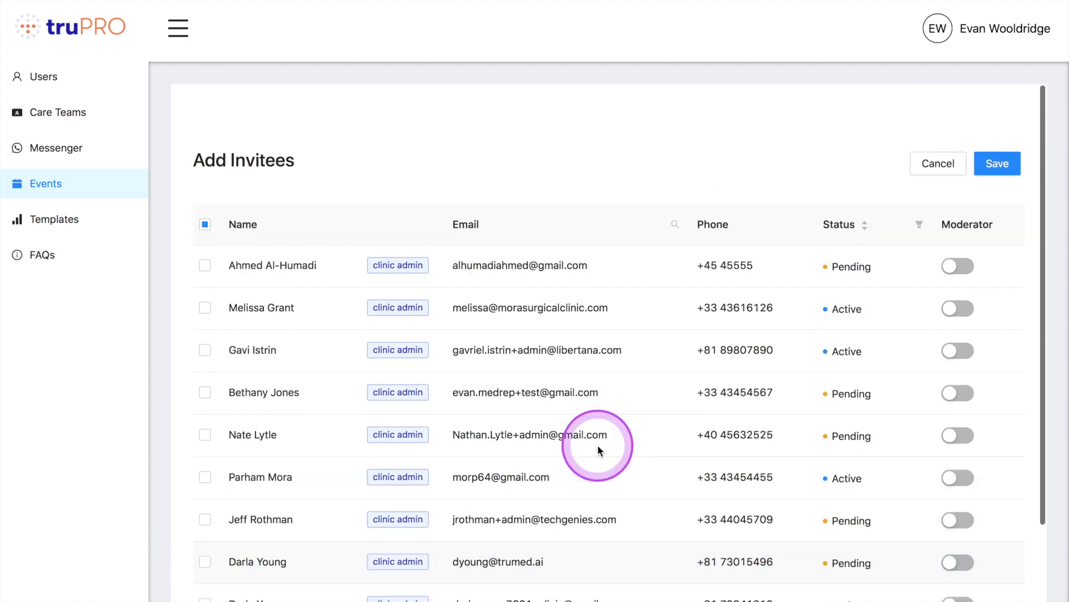
left_click(998, 171)
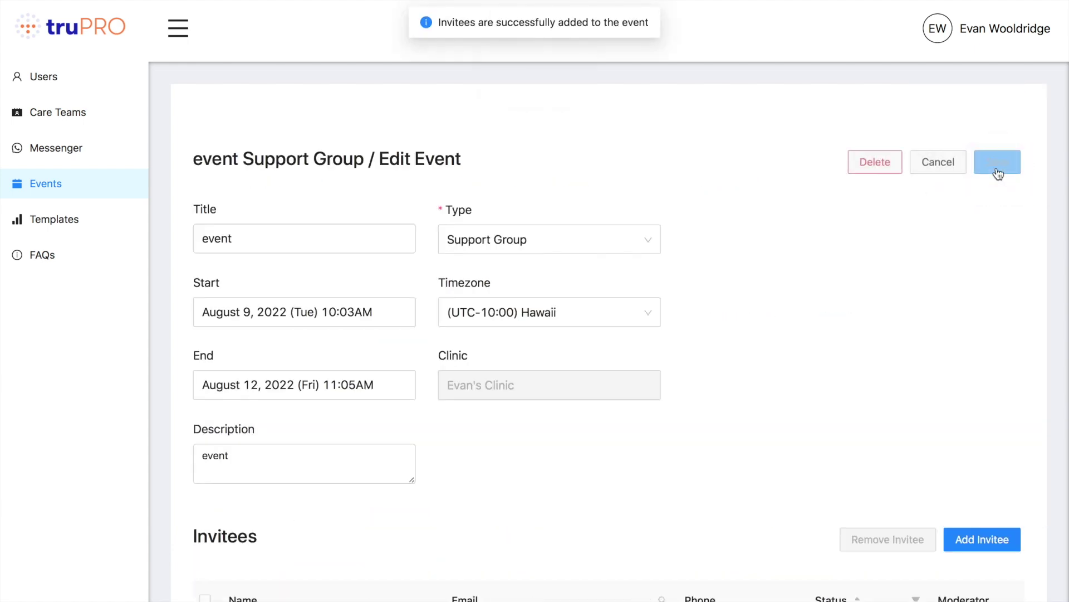
left_click(992, 178)
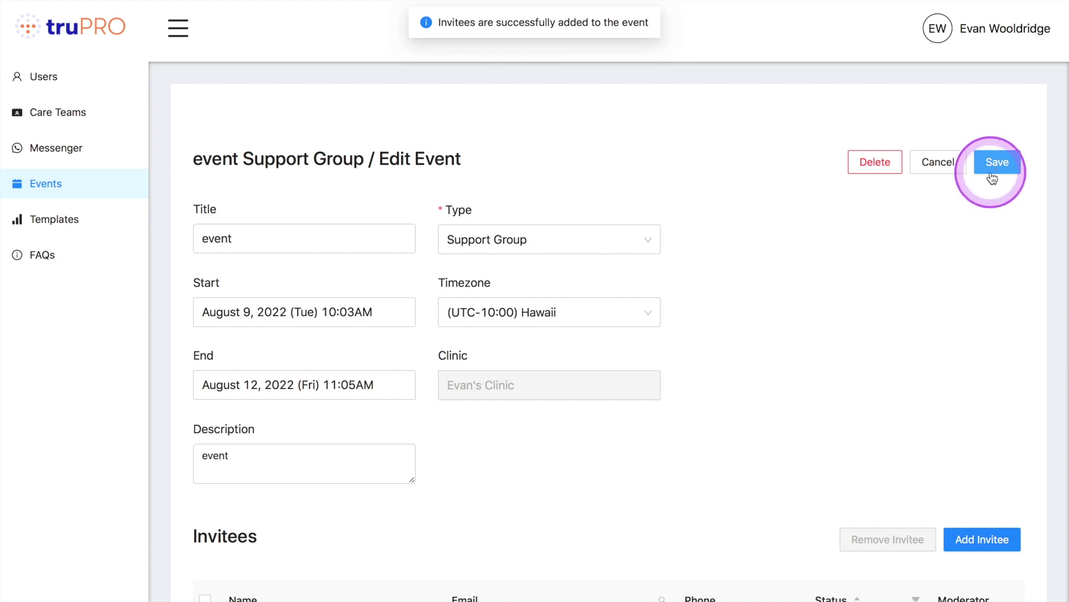
Select the clinician and the sample patient in the event's invitee list and save the event.
scroll(948, 266, "down", 4)
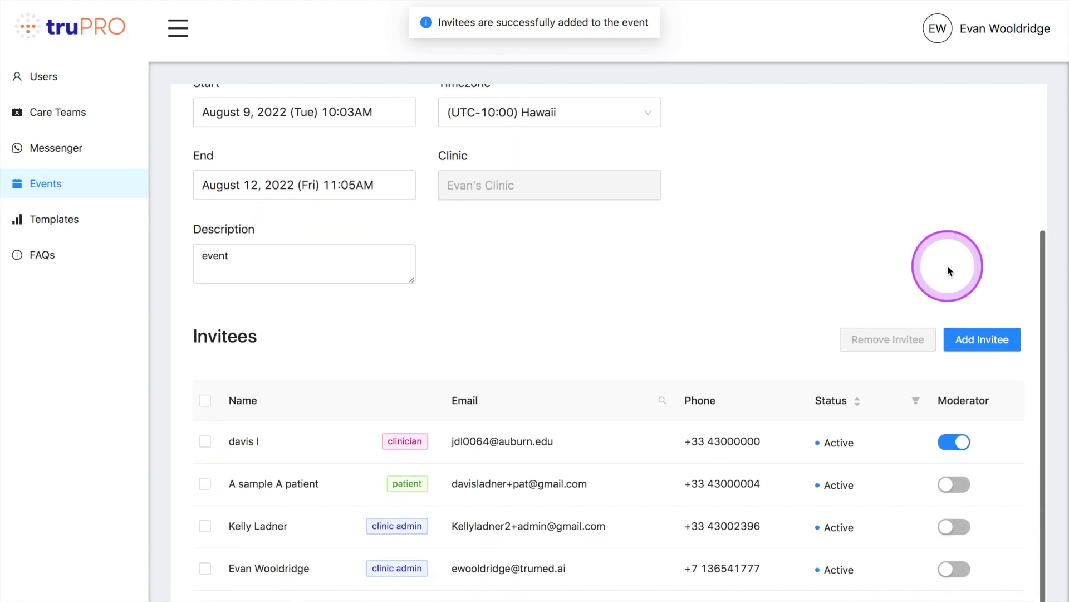
left_click(205, 442)
scroll(208, 443, "up", 1)
left_click(205, 505)
scroll(499, 359, "up", 1)
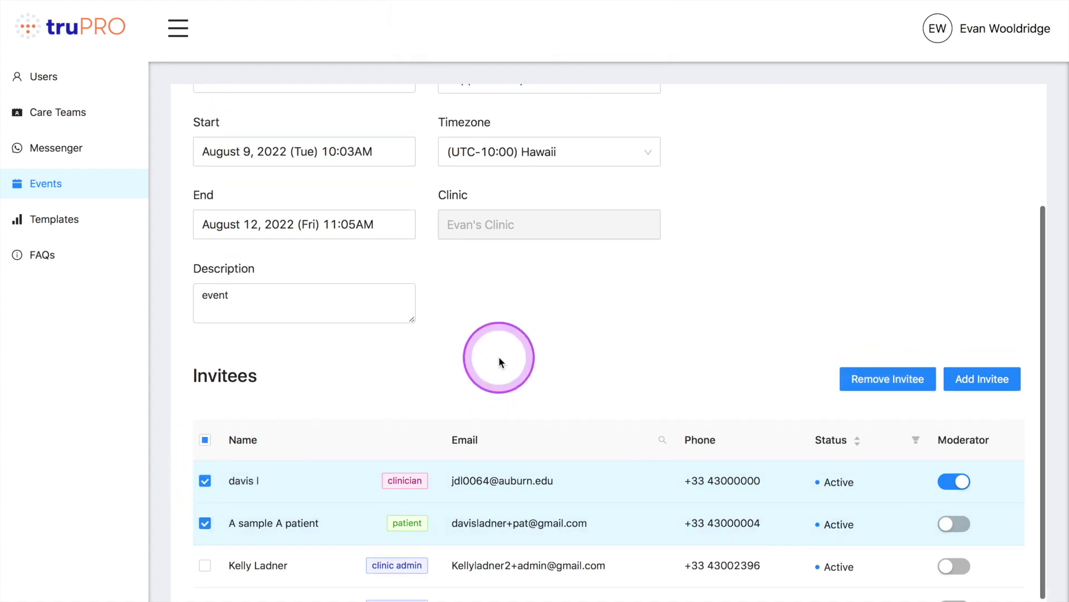
scroll(499, 359, "up", 3)
left_click(989, 162)
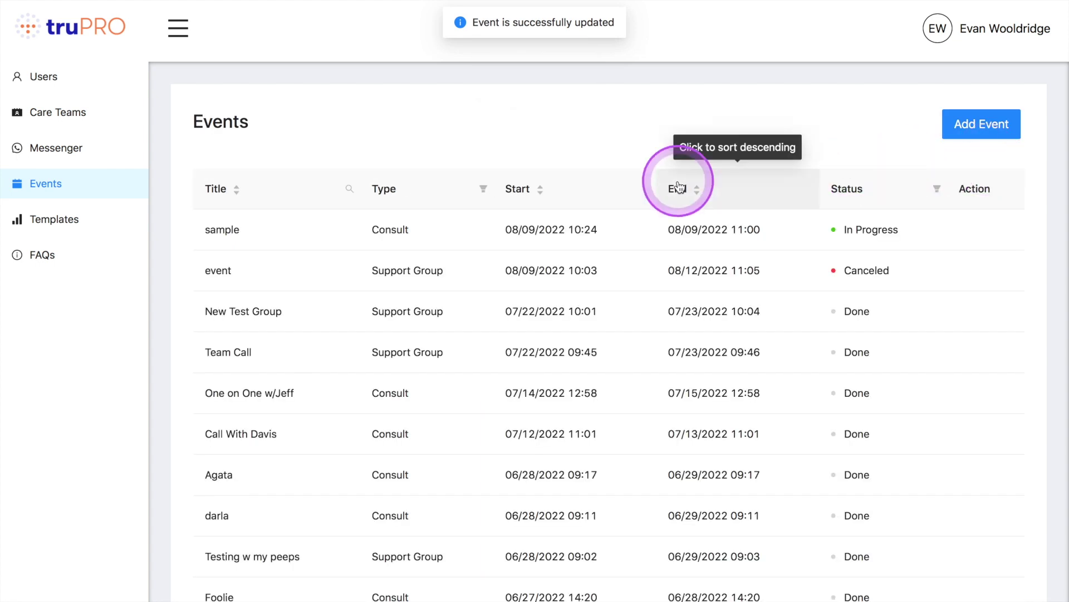
Open the first untitled template and examine its Nutrition timeline, Phase 1 details and daily metric targets.
left_click(103, 223)
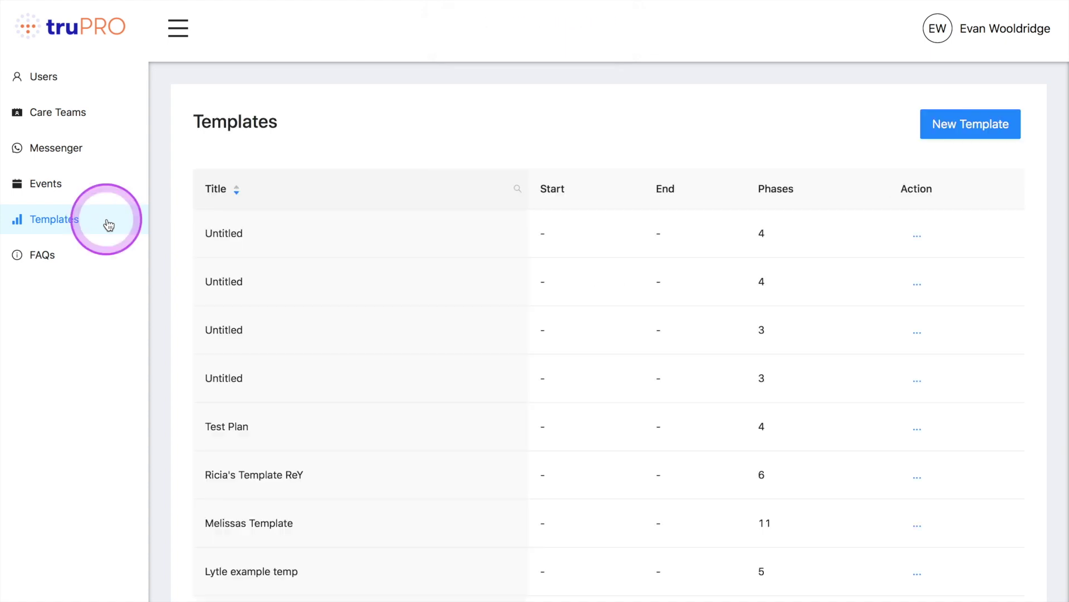
left_click(265, 233)
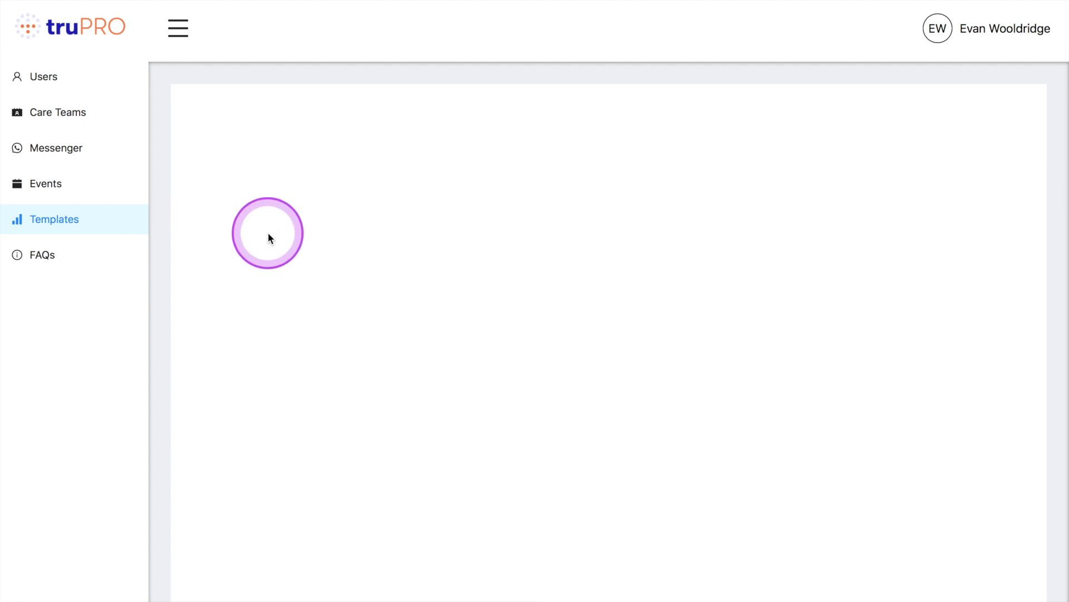
left_click(282, 268)
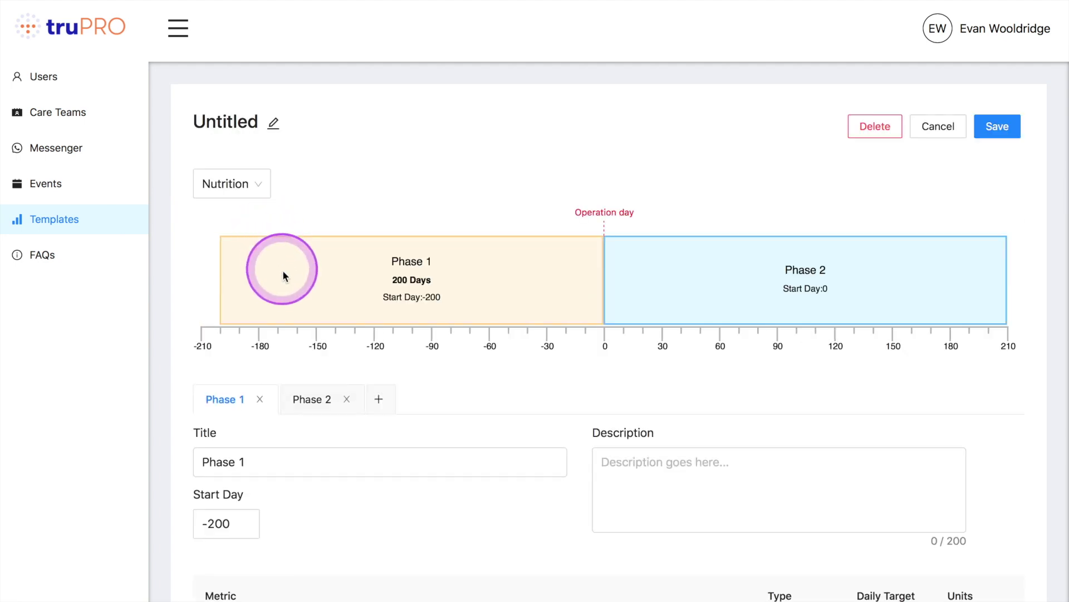
left_click(317, 333)
scroll(318, 336, "down", 3)
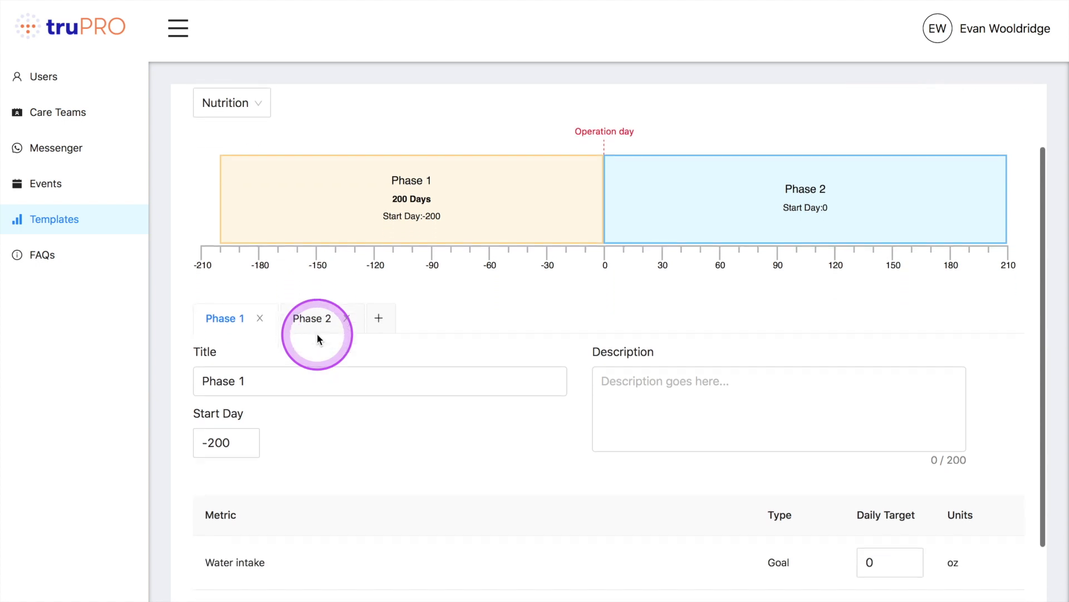
left_click(317, 334)
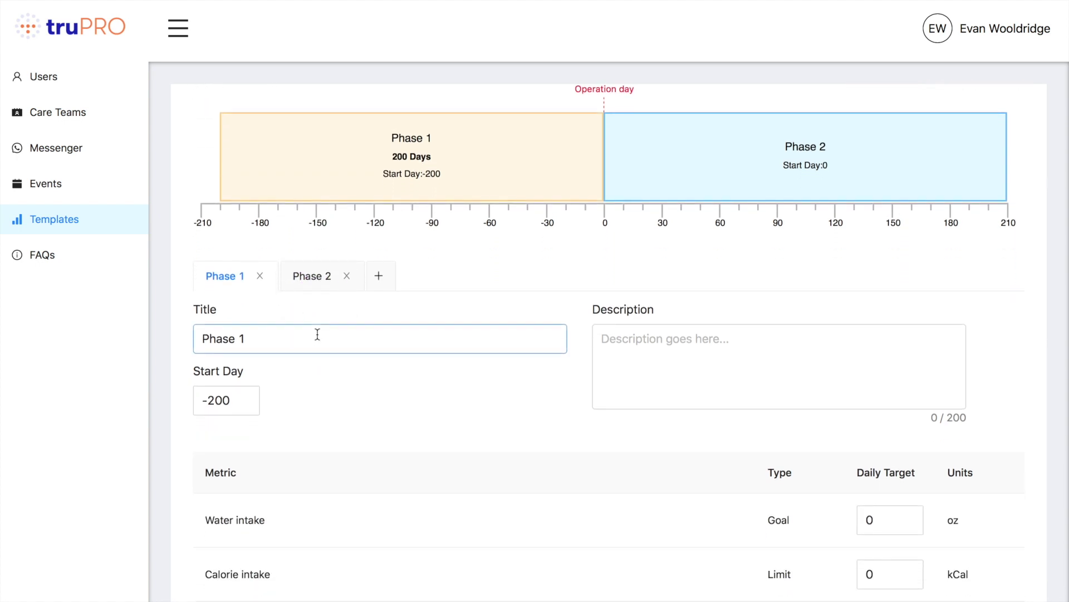
scroll(317, 334, "down", 1)
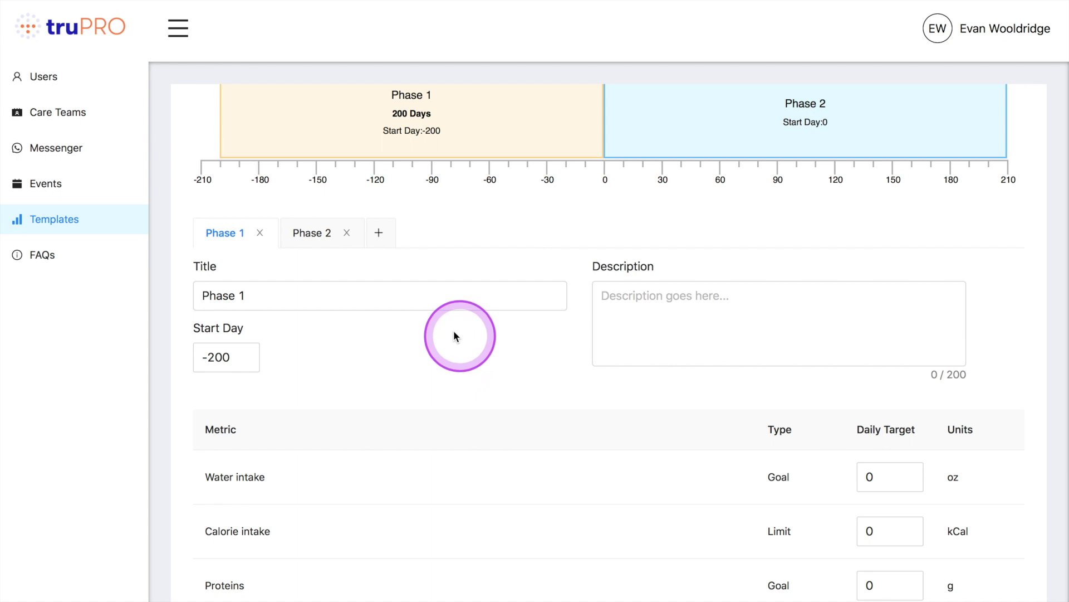
Add a third phase to the untitled template and remove it again.
left_click(379, 234)
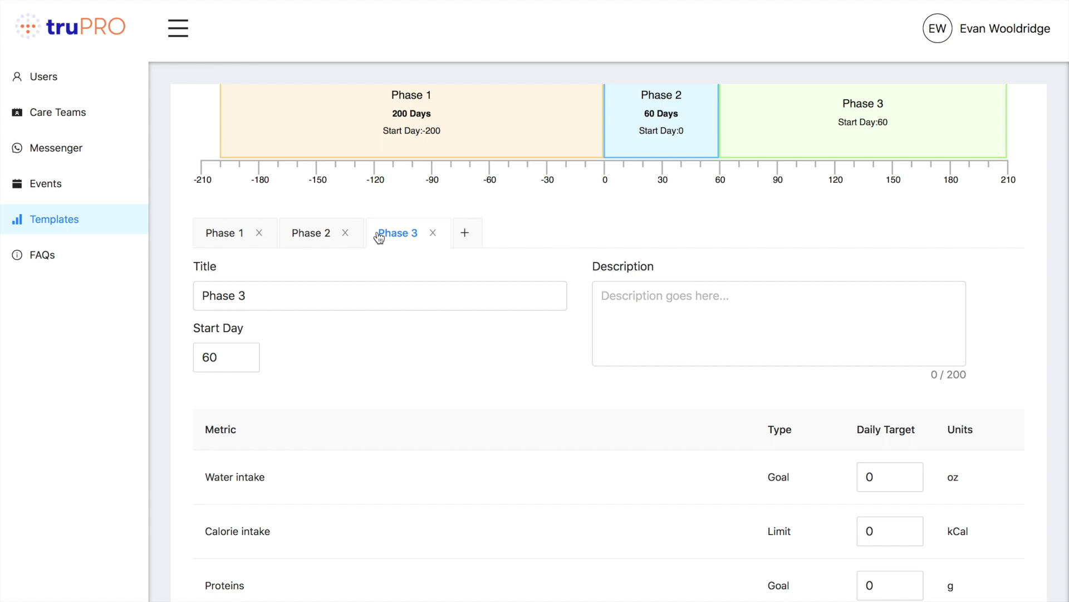
left_click(433, 234)
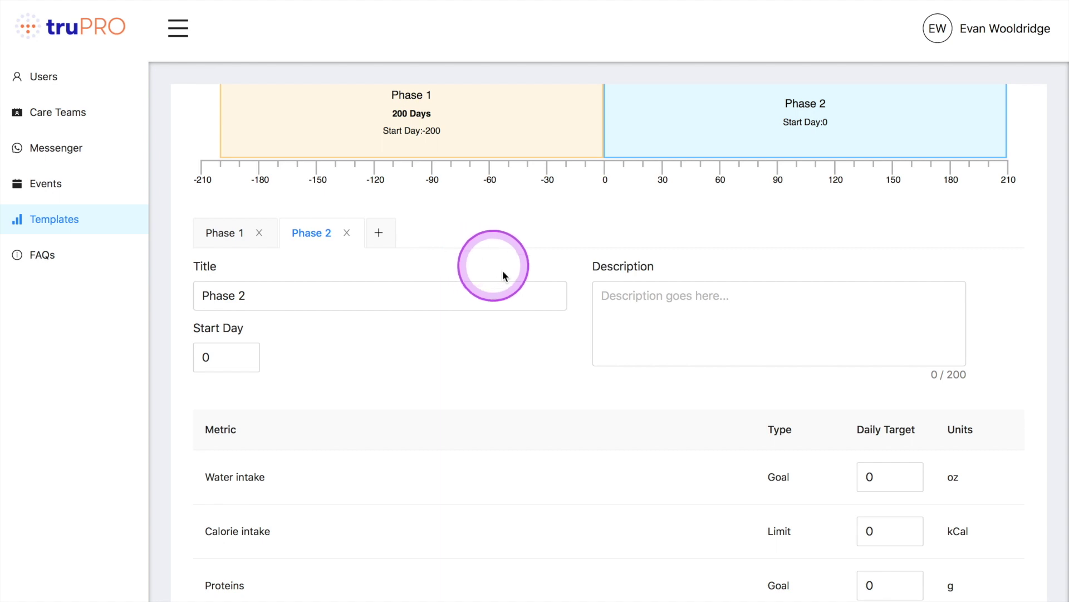
scroll(701, 386, "up", 3)
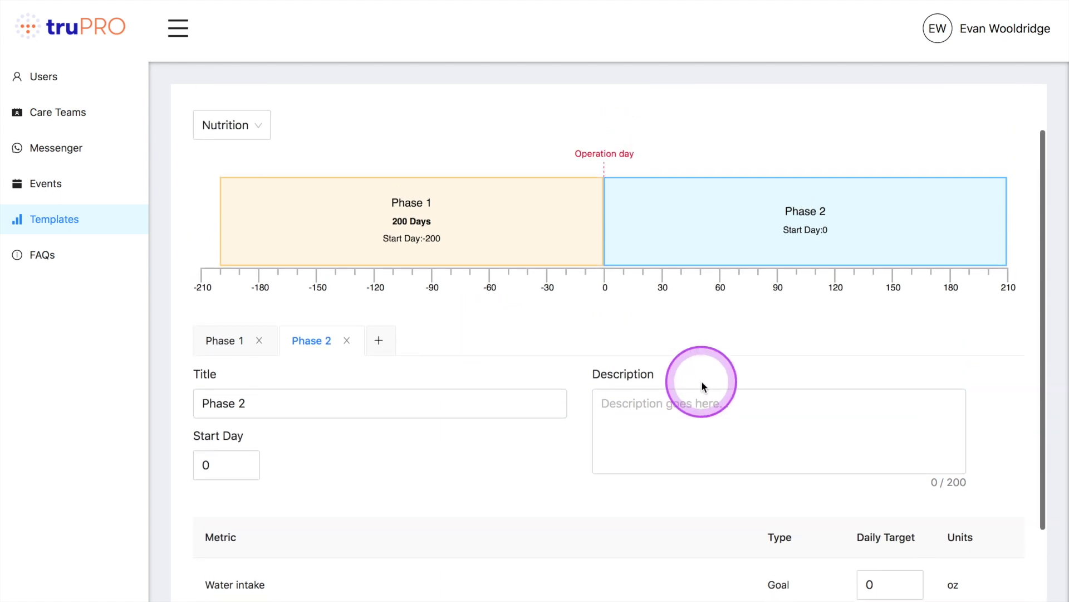
Call up deletion of the untitled template, cancel it, and save the template instead.
left_click(861, 126)
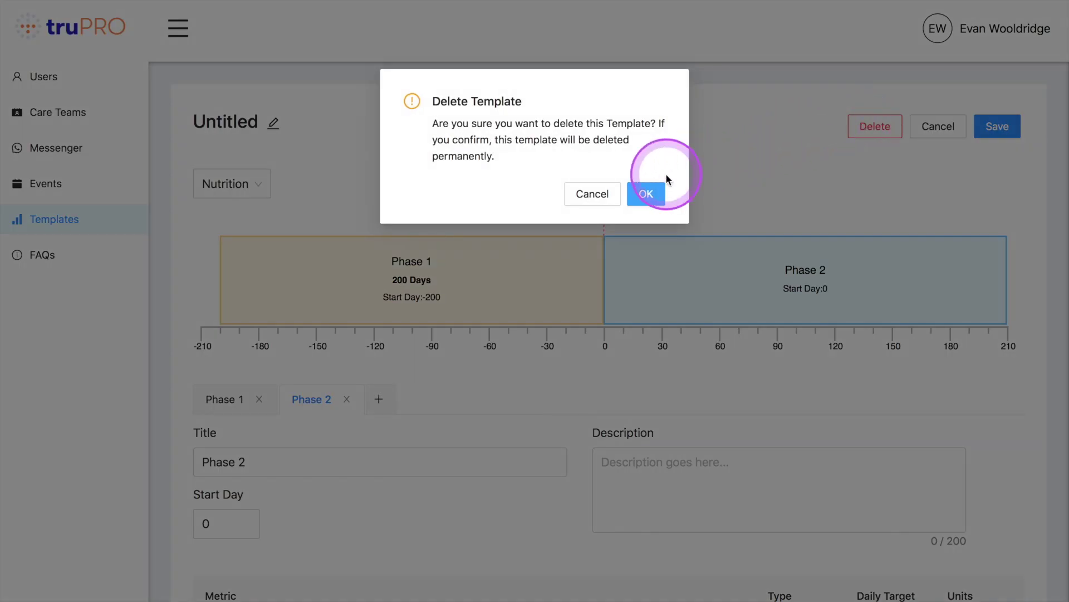
left_click(593, 193)
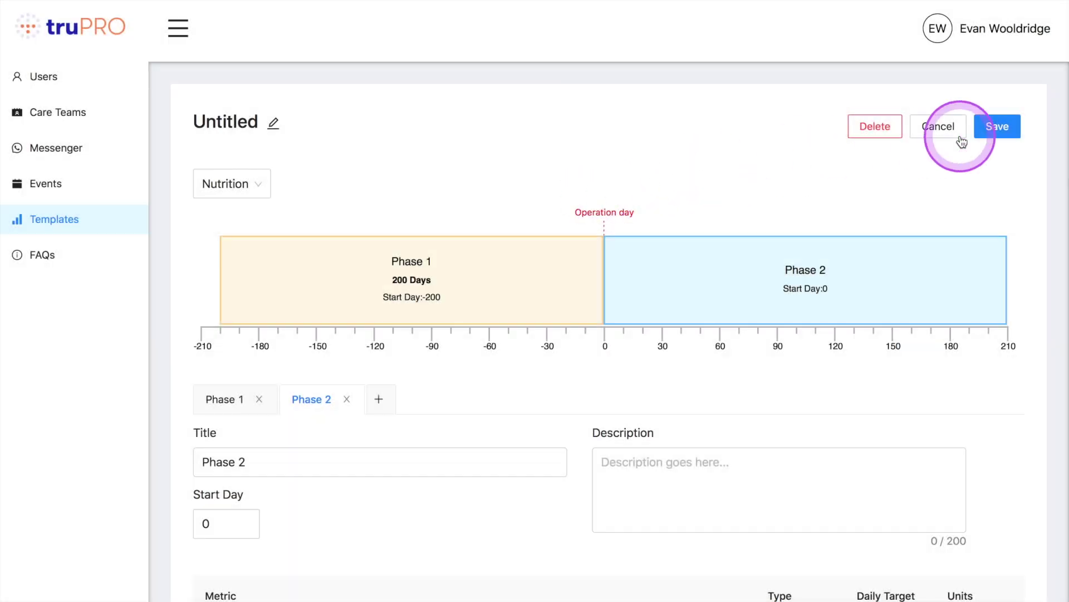
left_click(998, 128)
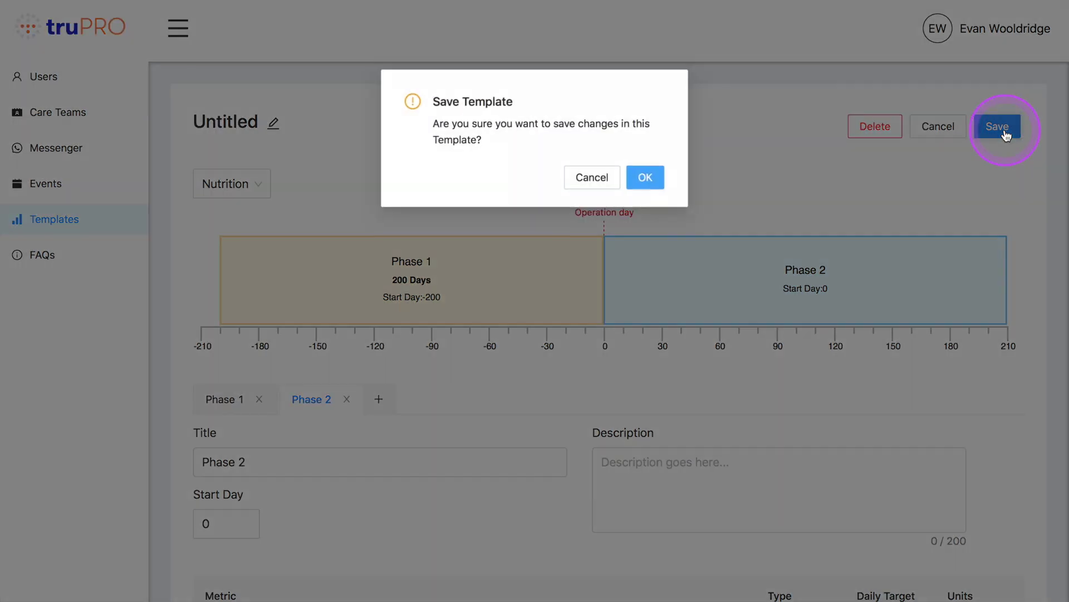
left_click(647, 178)
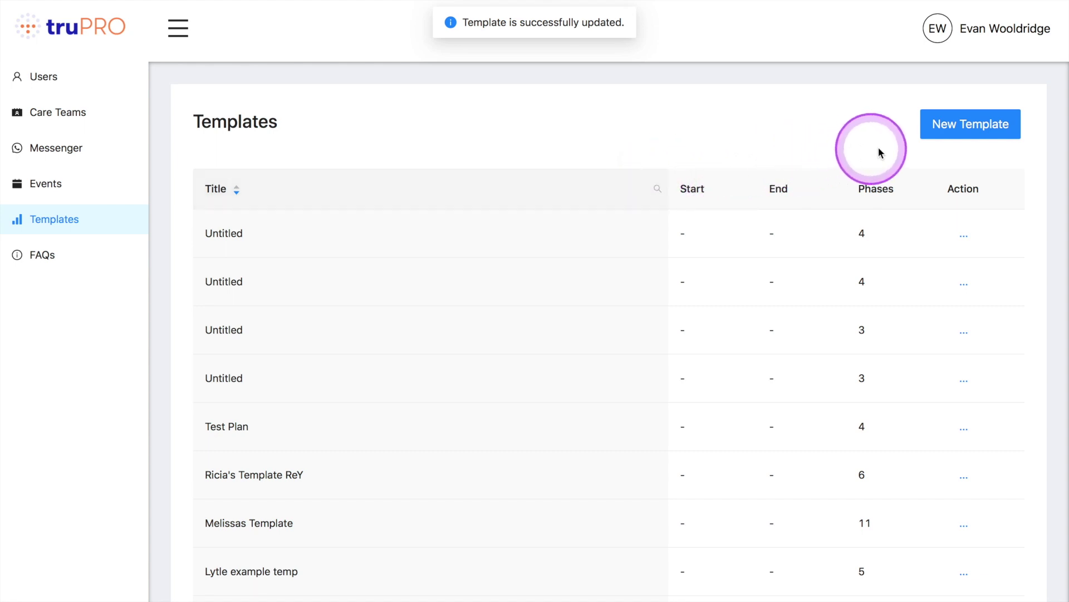
Start a new template and review its Phase 1 fields and daily metric targets.
left_click(938, 137)
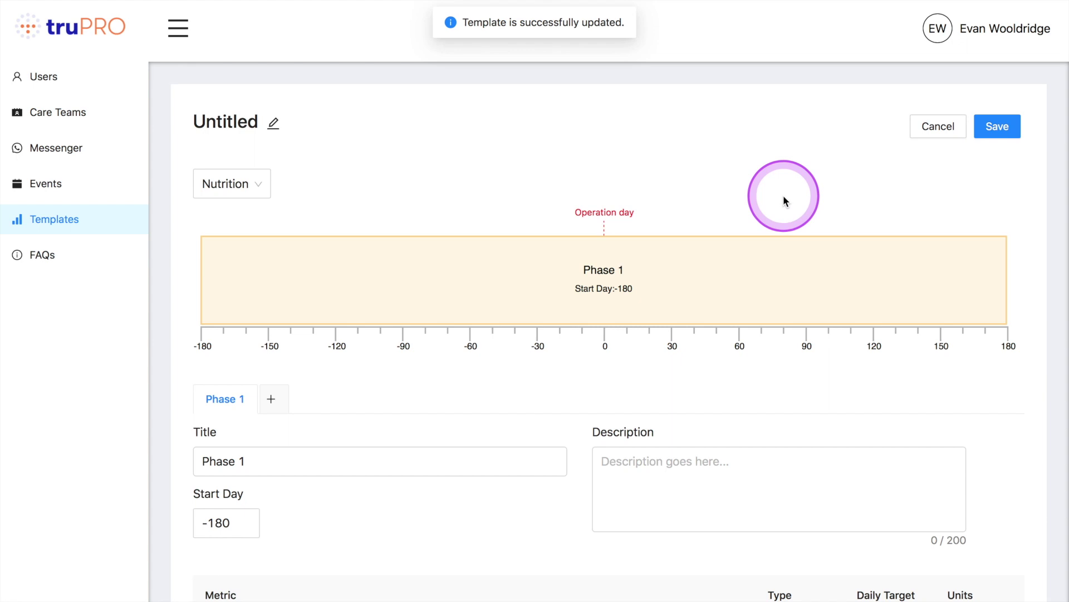
scroll(689, 226, "down", 3)
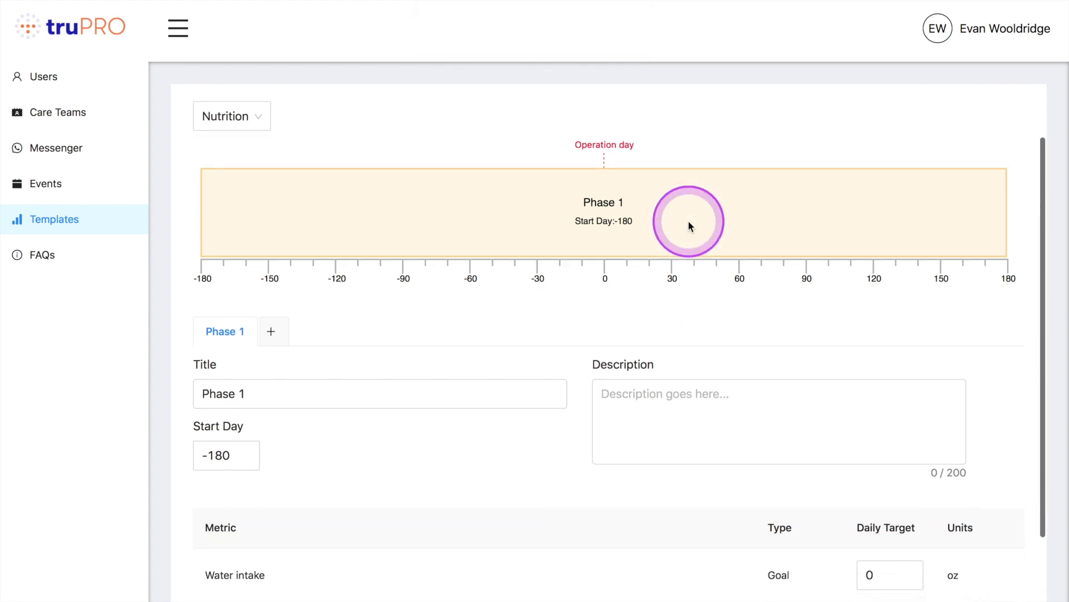
scroll(656, 322, "down", 1)
left_click(656, 321)
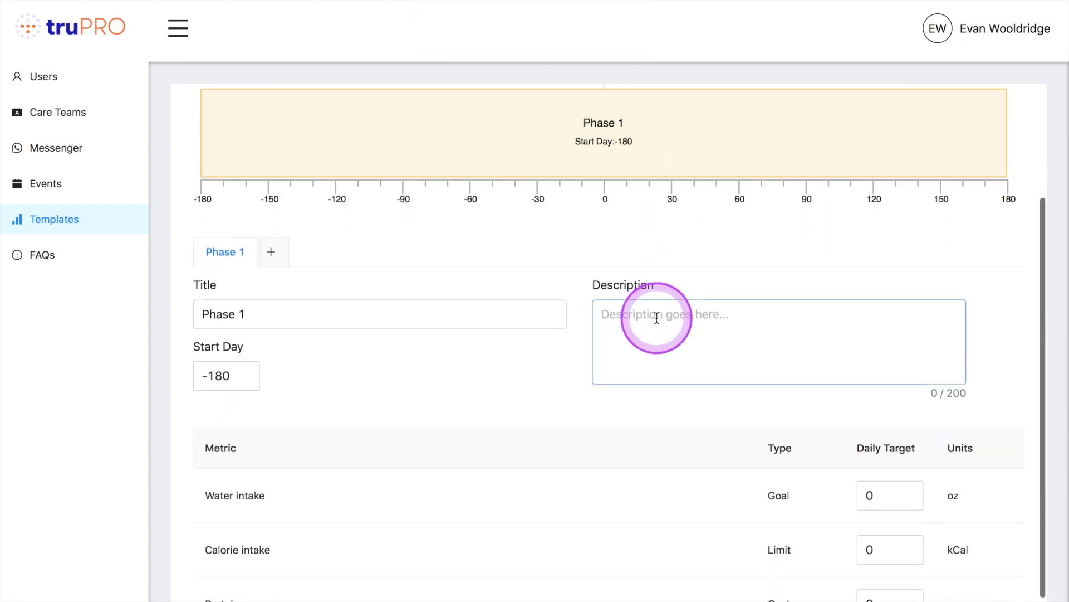
scroll(656, 317, "up", 3)
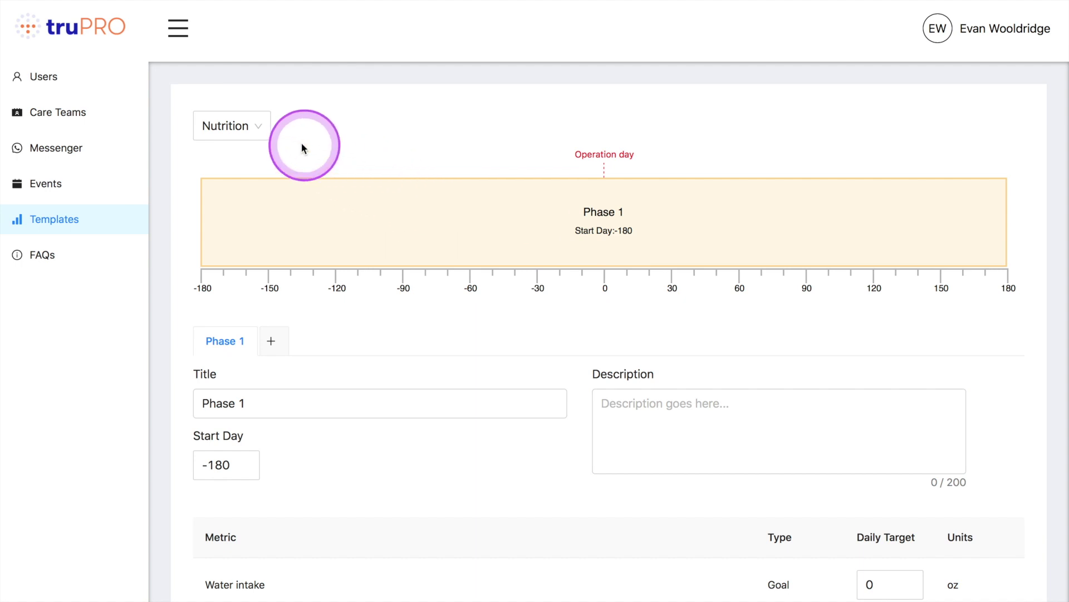
View the new template's Activity plan and return to its Nutrition plan.
left_click(263, 130)
left_click(246, 175)
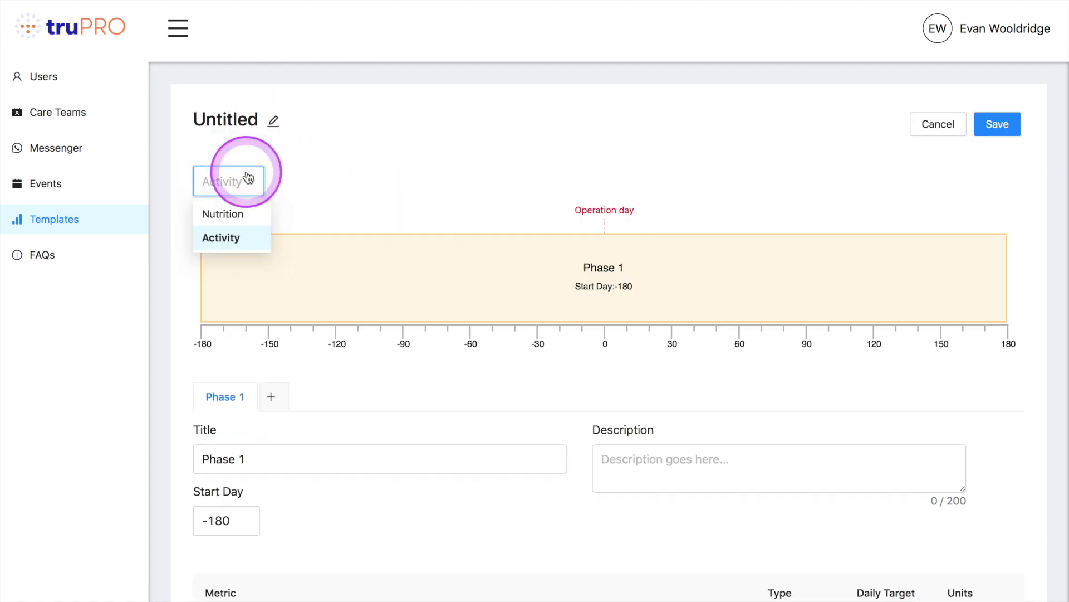
left_click(247, 178)
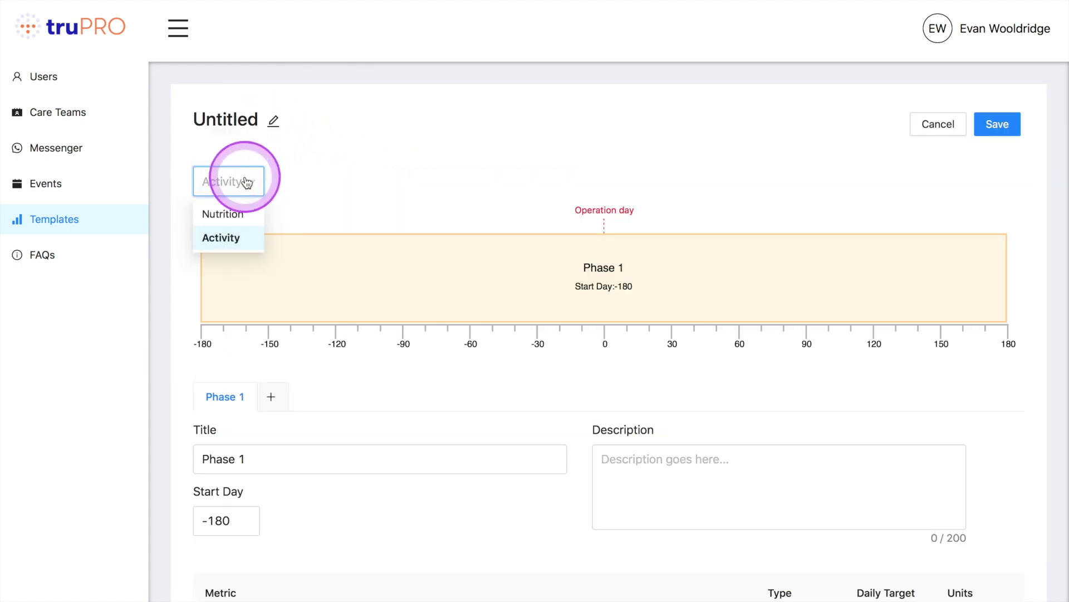
left_click(236, 213)
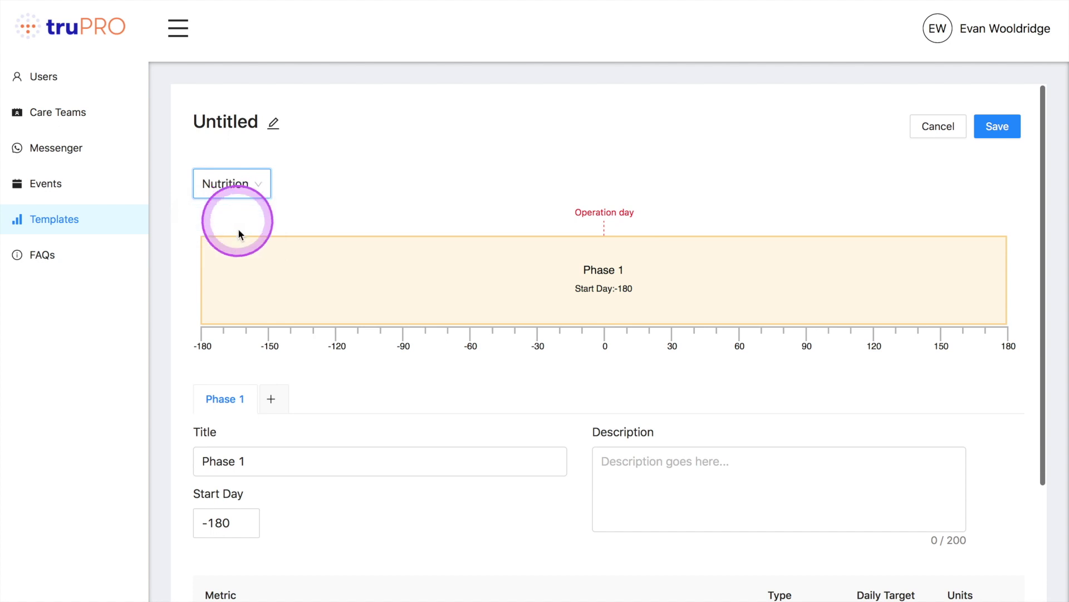
Set up Nutrition phases lean from day -180, pre op from day -30 and post op from day 30, and save the new template.
left_click(272, 399)
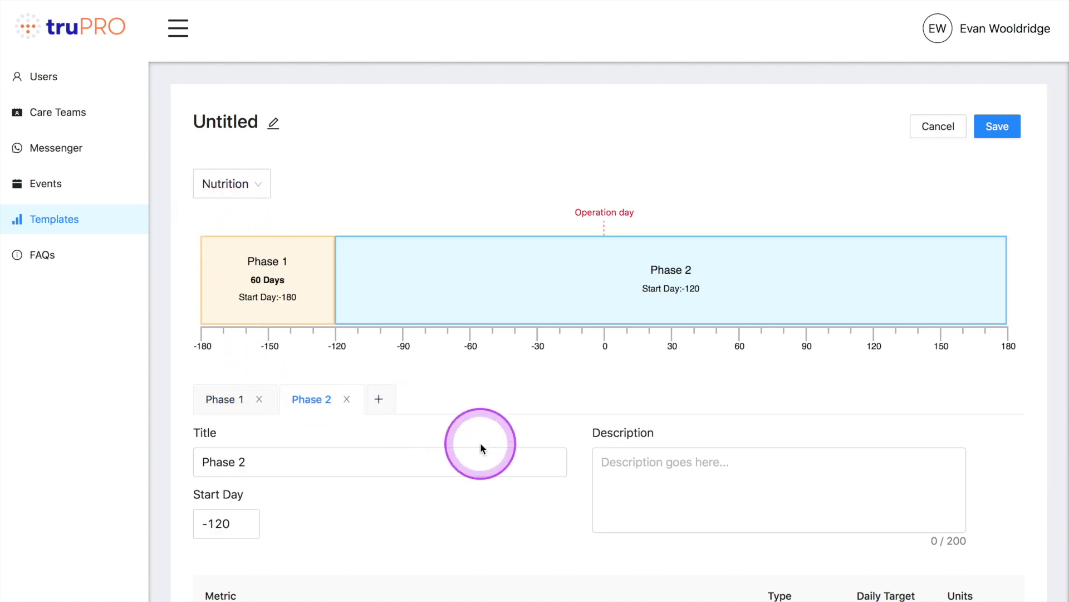
scroll(480, 442, "down", 3)
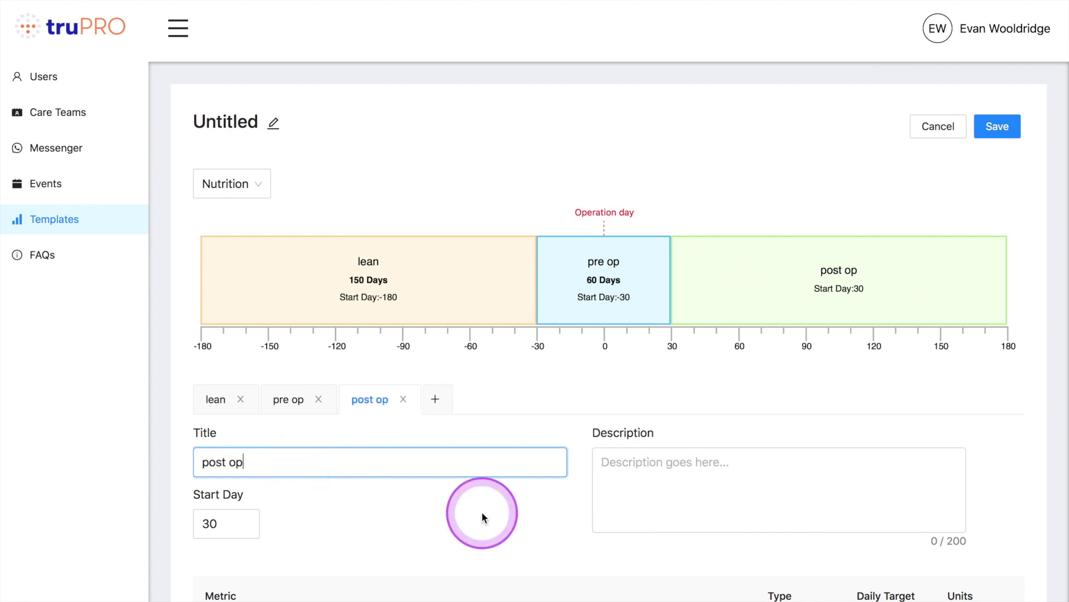
left_click(668, 517)
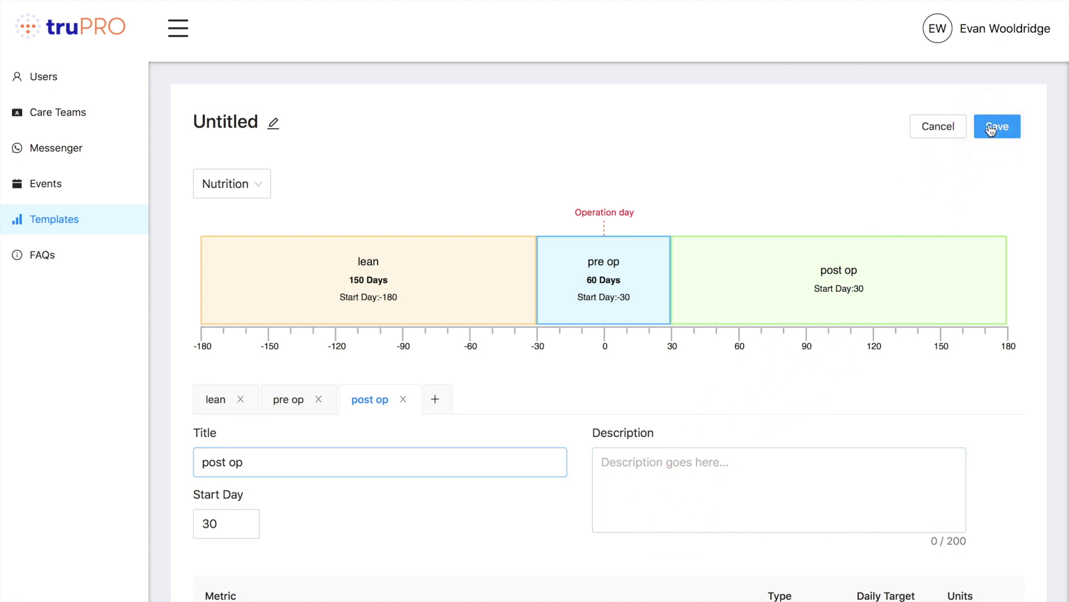
left_click(991, 129)
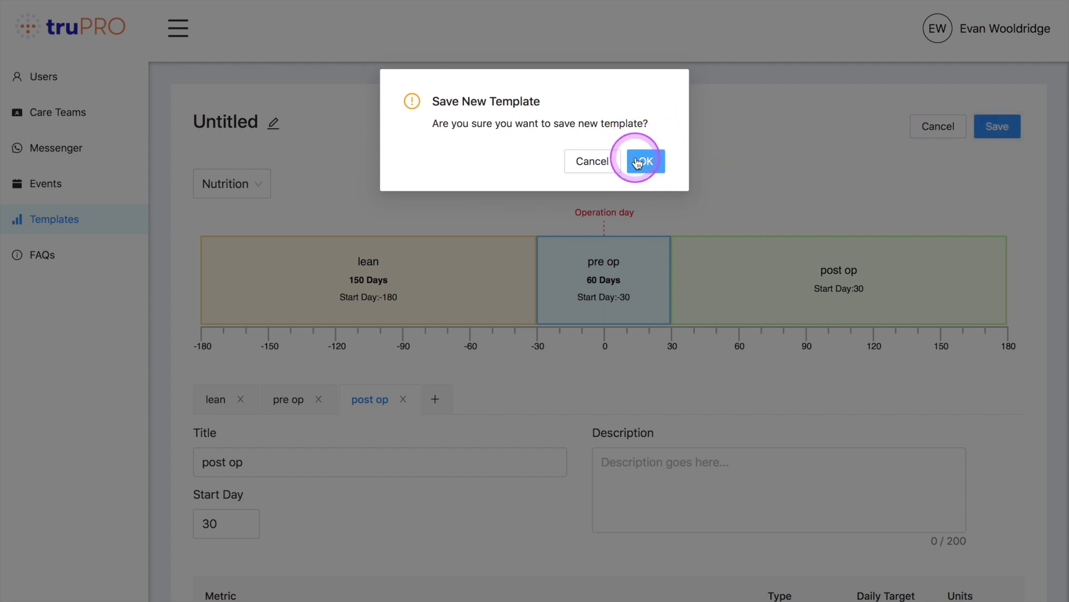
left_click(641, 160)
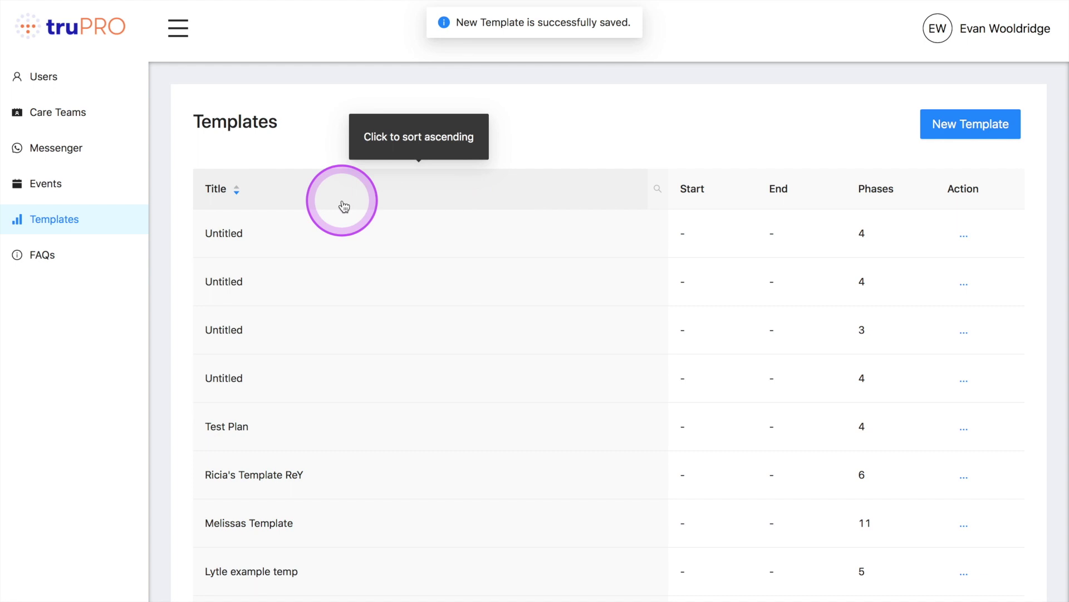
Open the clinic's FAQs list and sort it by title in ascending order.
left_click(82, 255)
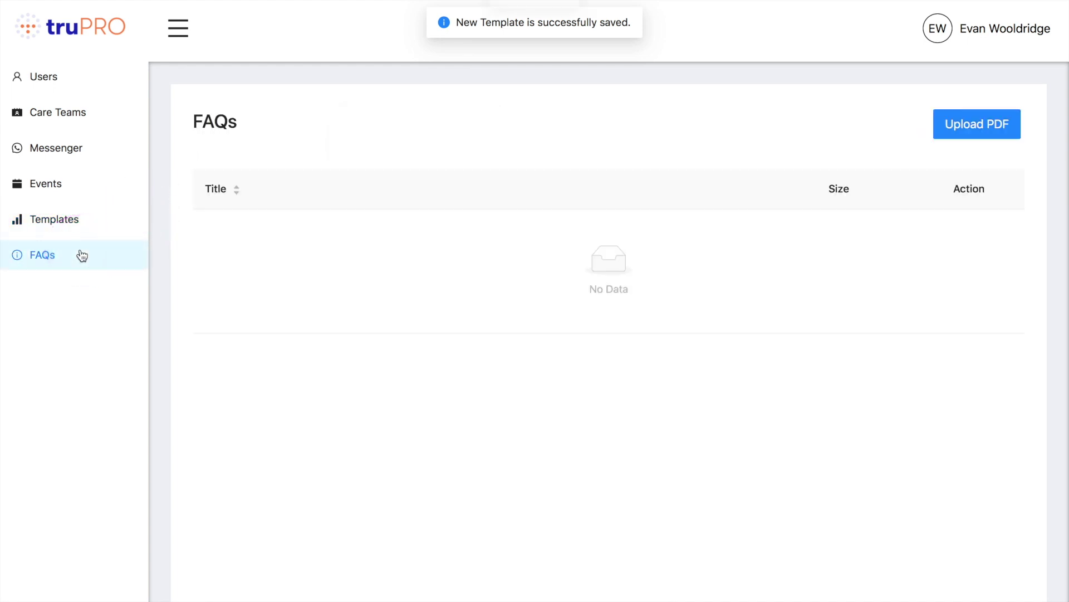
left_click(207, 200)
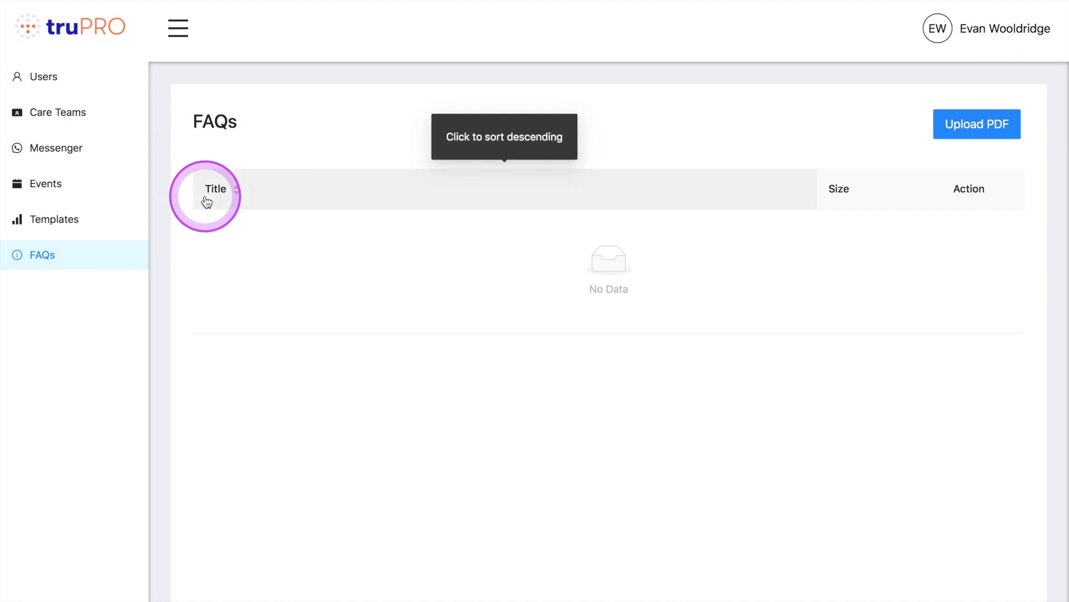